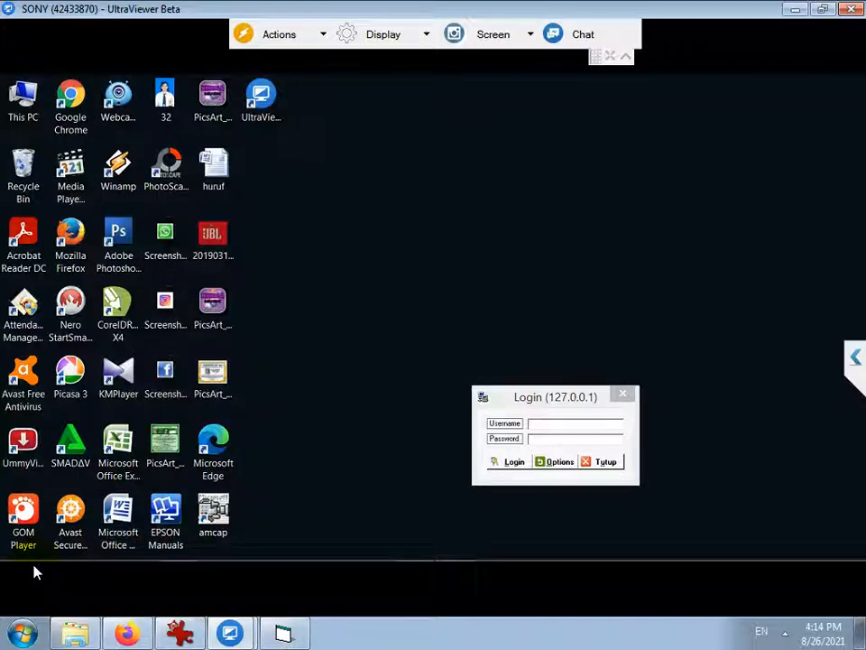
# Collapse the UltraViewer toolbar and move the Login (127.0.0.1) box up near the top centre
pyautogui.click(625, 55)
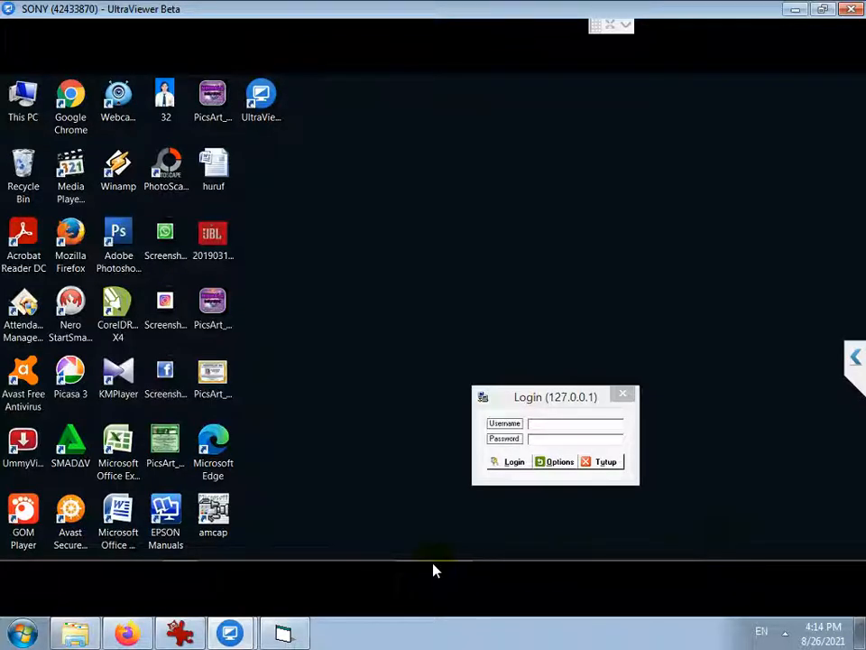
pyautogui.moveTo(541, 392); pyautogui.dragTo(490, 181)
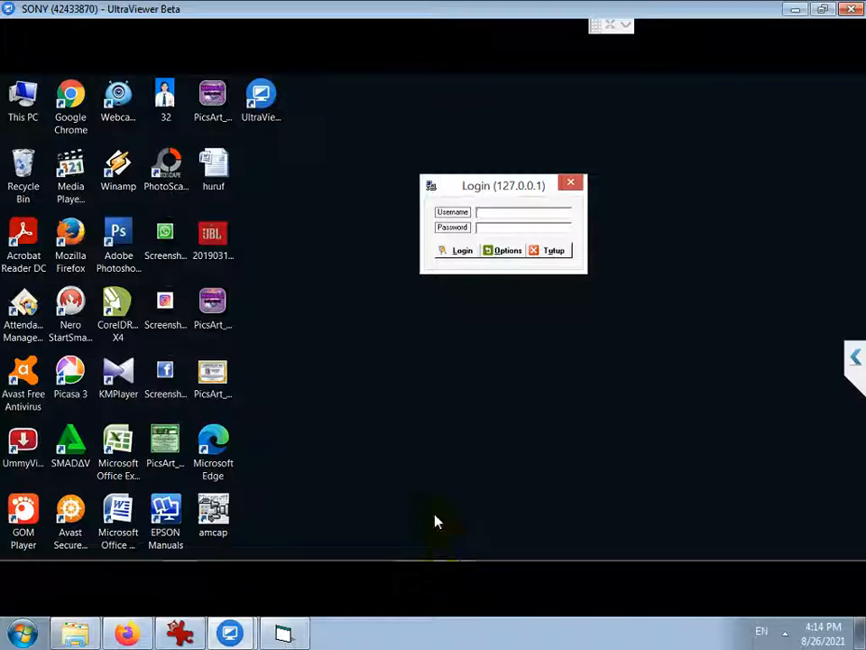
pyautogui.rightClick(299, 297)
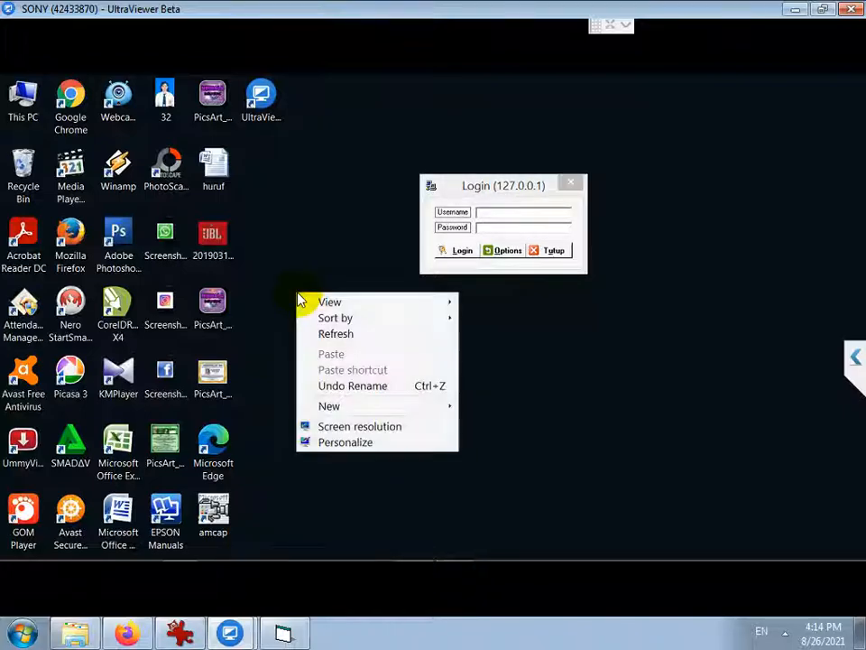
pyautogui.click(348, 426)
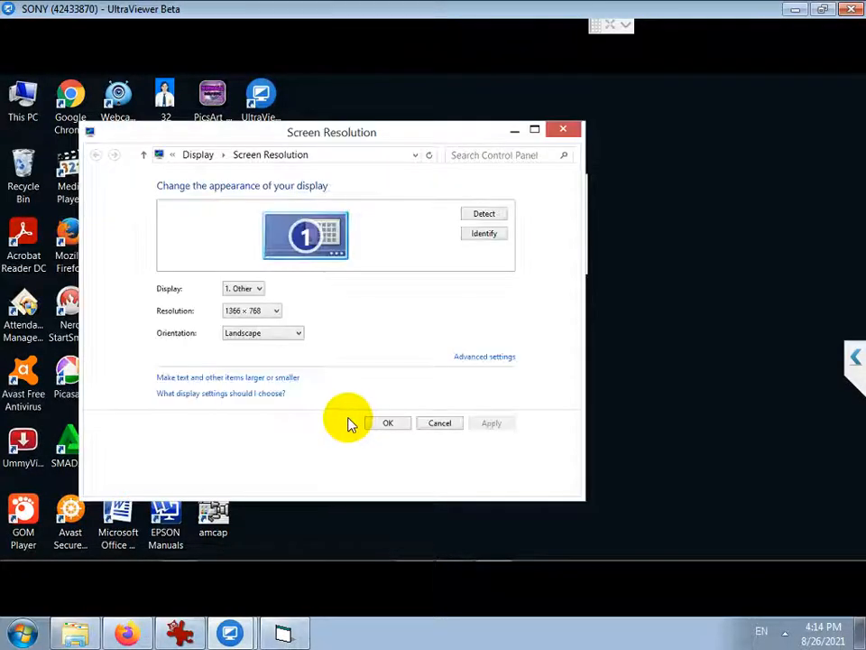
pyautogui.click(275, 311)
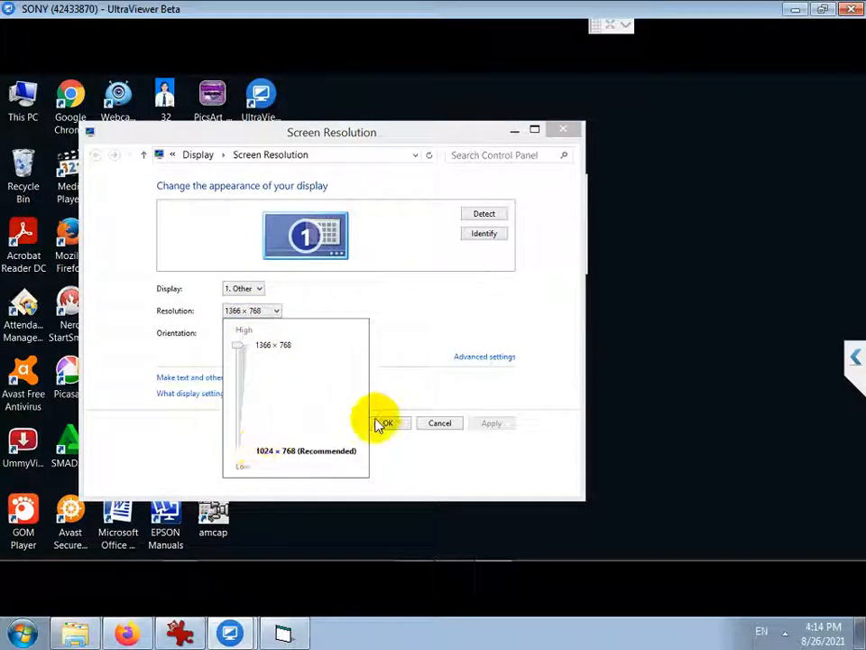
pyautogui.click(439, 426)
pyautogui.click(389, 424)
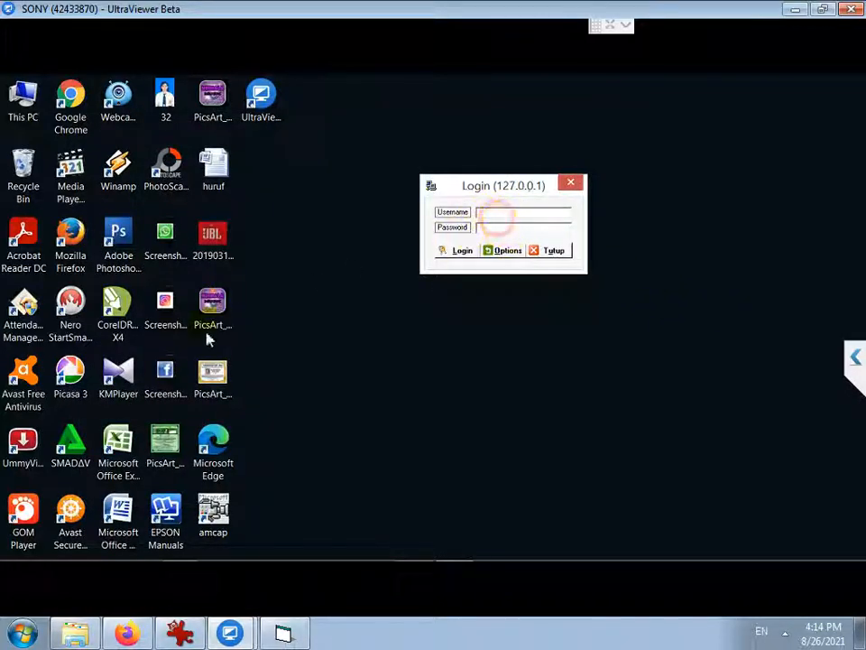
pyautogui.click(74, 10)
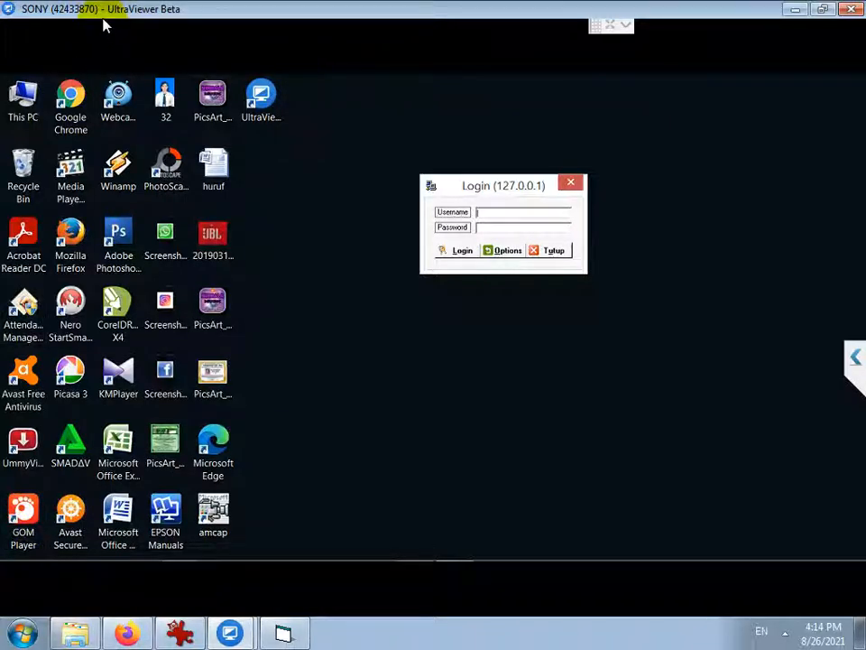
pyautogui.click(459, 251)
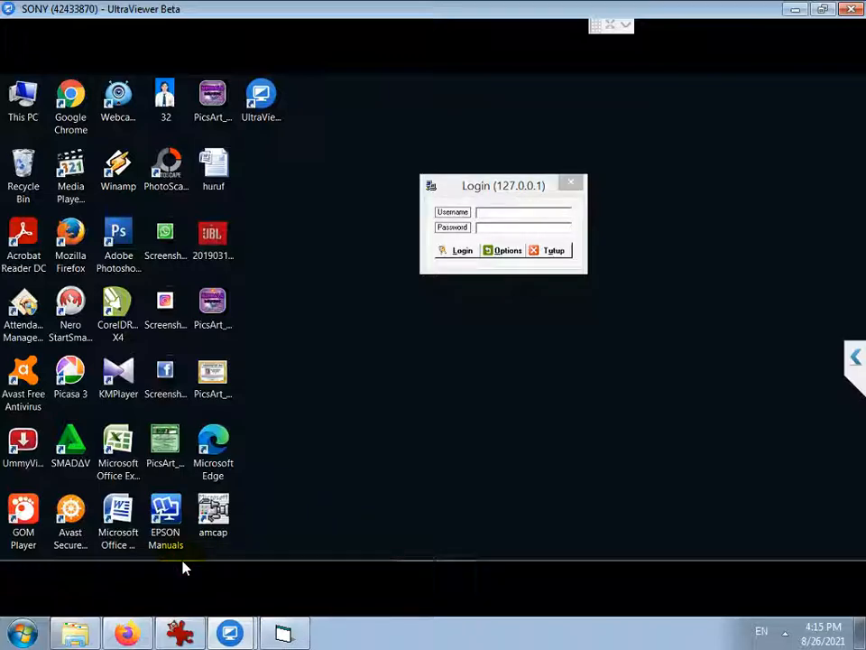
pyautogui.moveTo(184, 561)
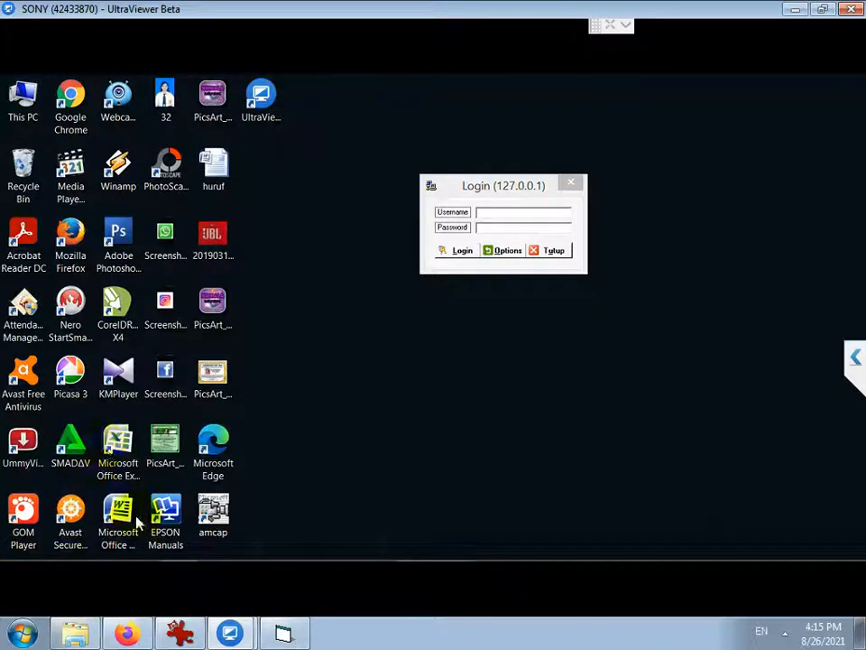
pyautogui.click(118, 562)
pyautogui.click(473, 546)
pyautogui.click(463, 552)
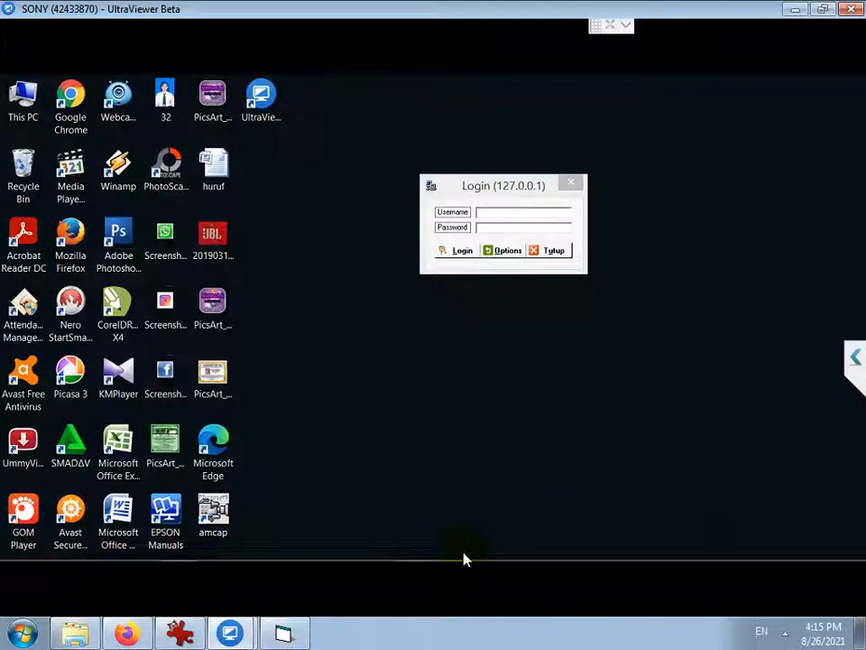
# Browse in File Explorer to the mysql folder on Removable Disk (D:)
pyautogui.moveTo(464, 559)
pyautogui.click(18, 549)
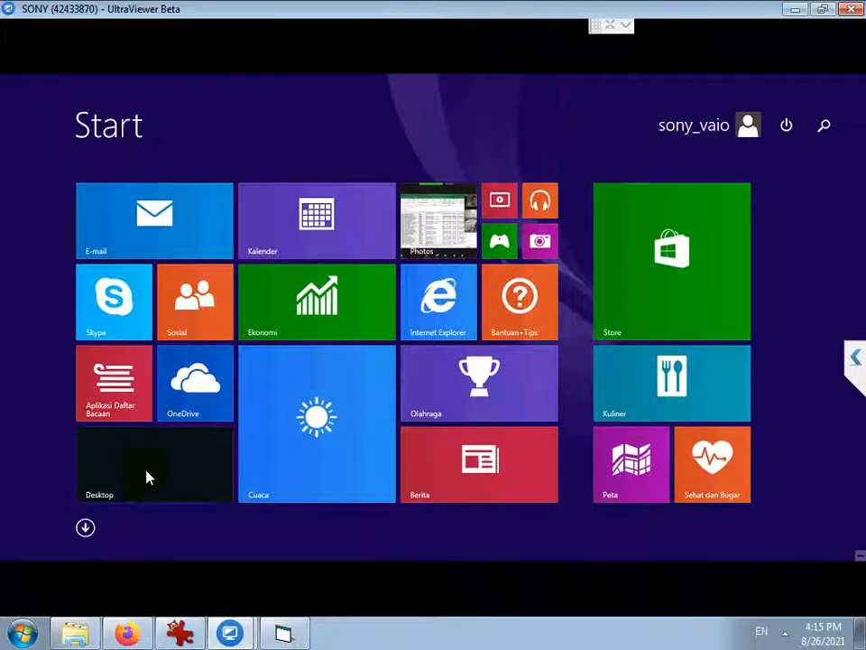
pyautogui.click(146, 474)
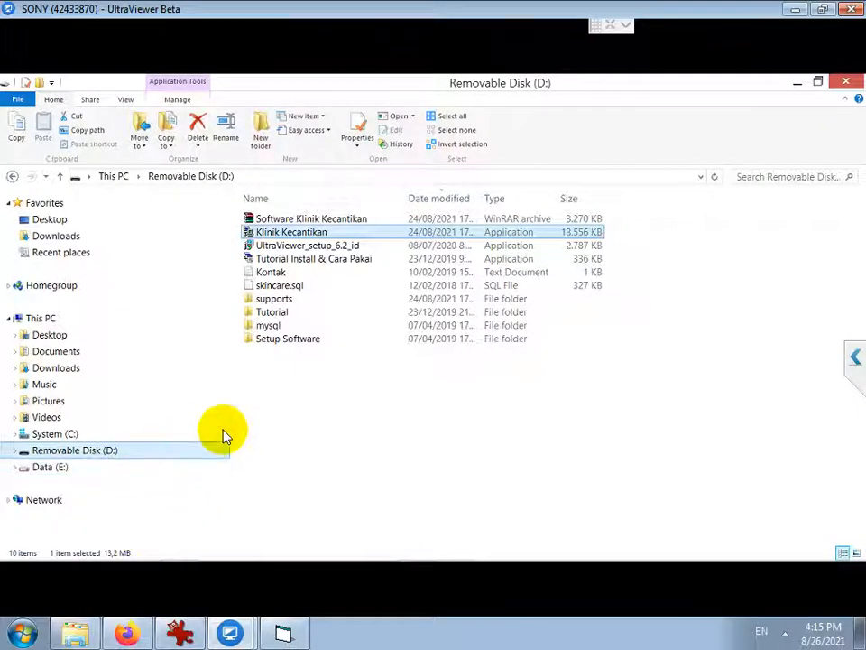
pyautogui.click(57, 436)
pyautogui.click(301, 285)
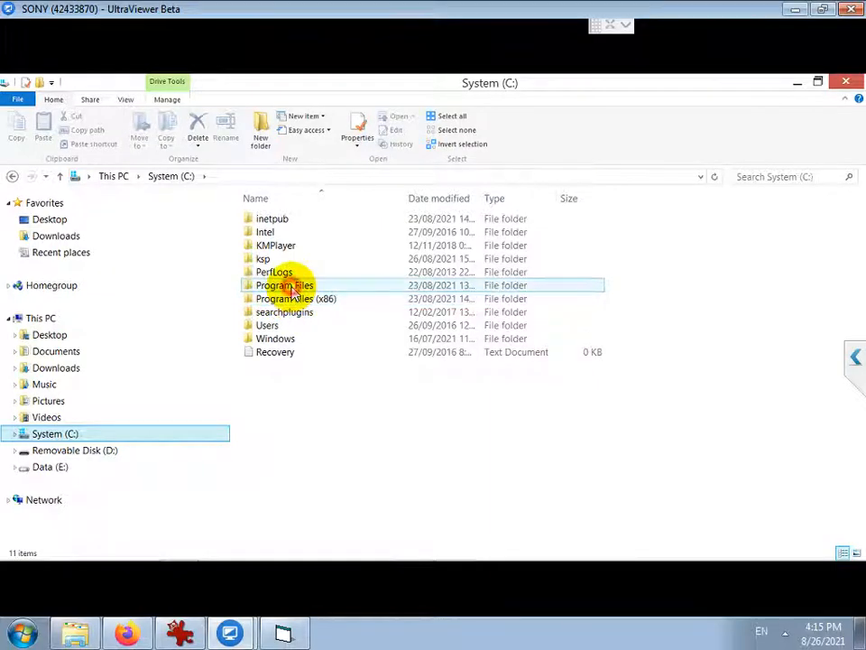
pyautogui.doubleClick(293, 286)
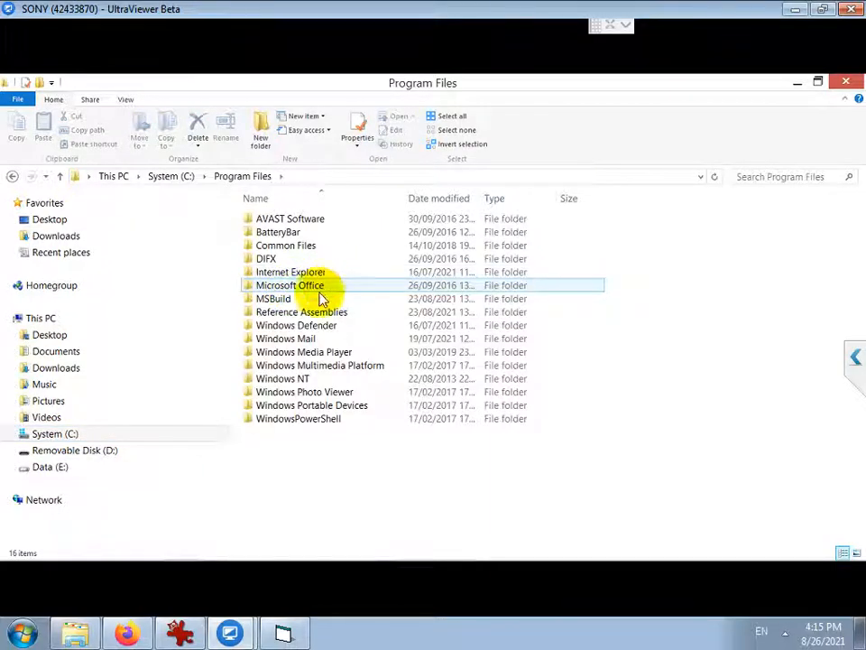
pyautogui.click(270, 300)
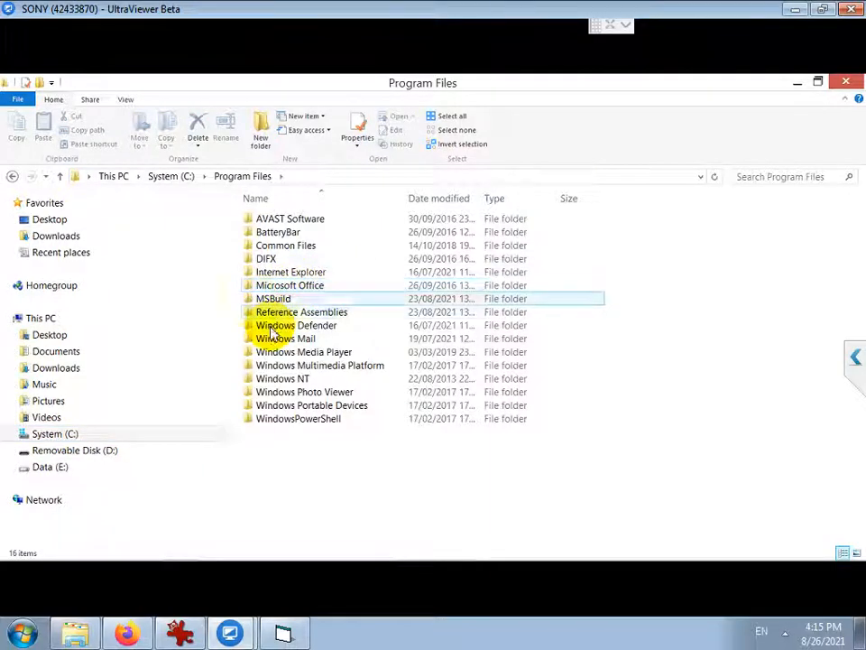
pyautogui.click(81, 452)
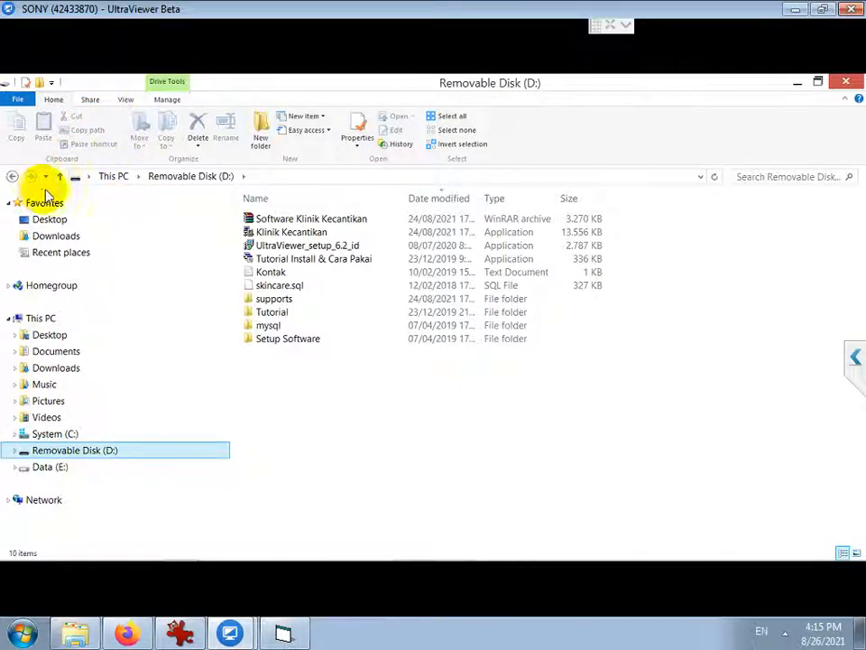
pyautogui.doubleClick(266, 327)
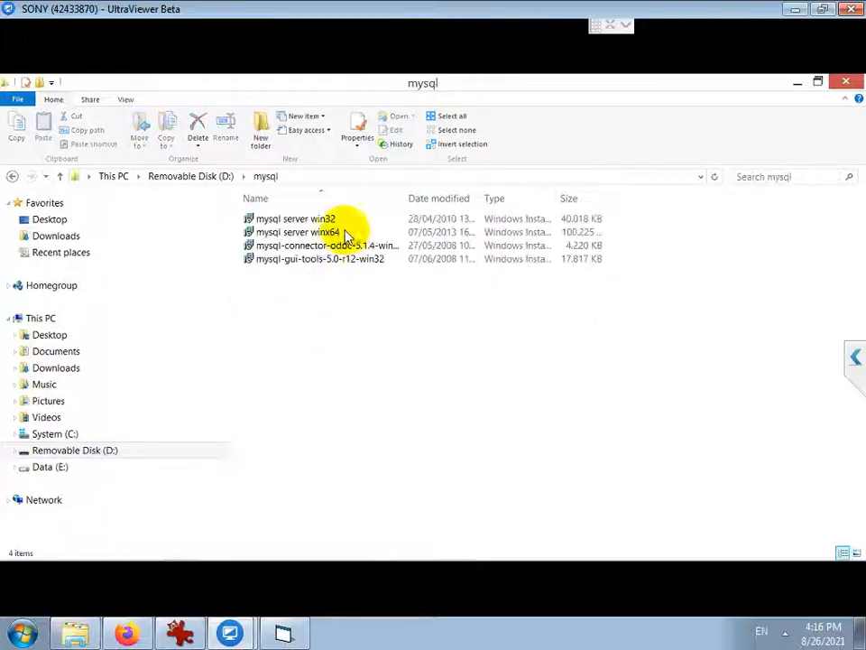
# Run mysql server winx64 and install MySQL Server 5.1 with the Typical setup
pyautogui.click(328, 232)
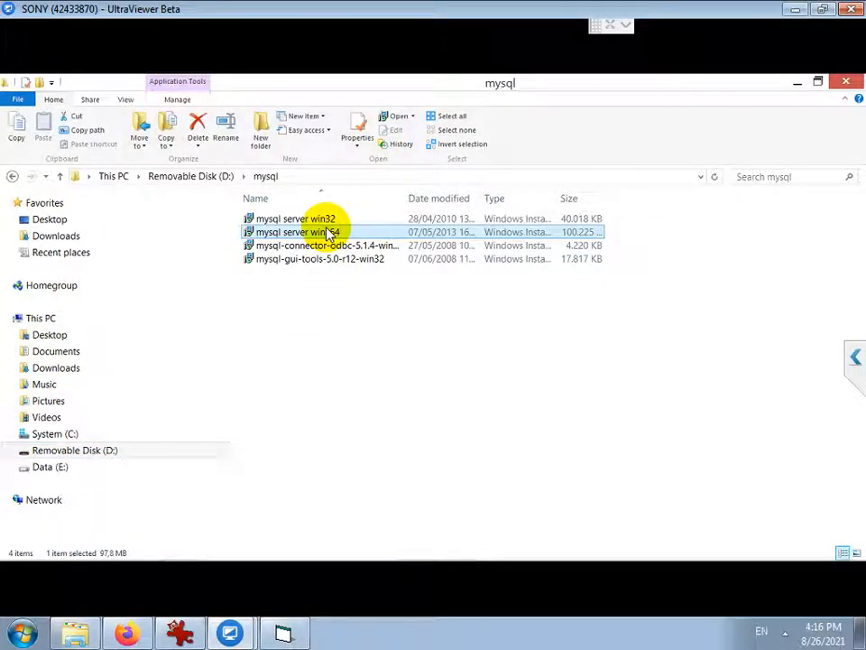
pyautogui.doubleClick(328, 232)
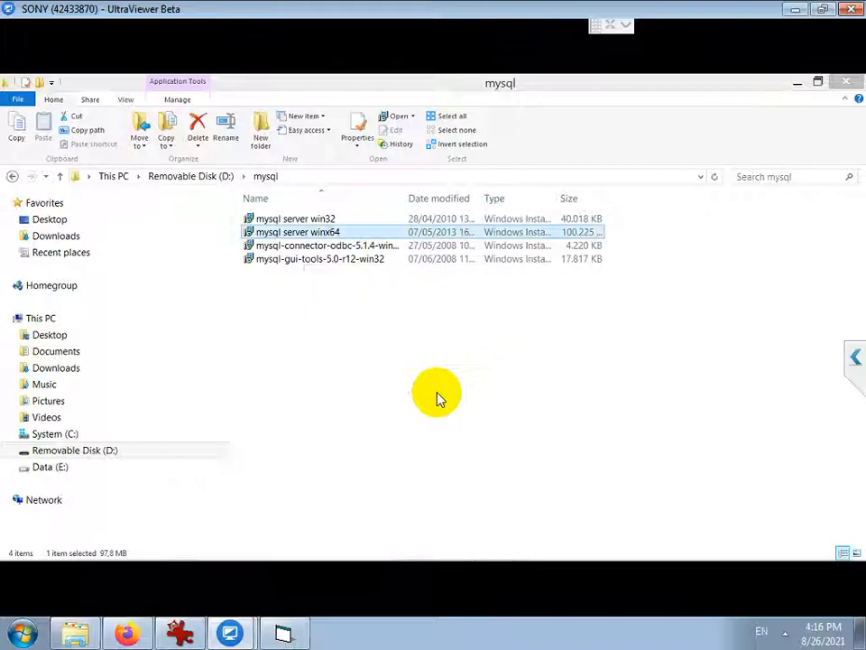
pyautogui.click(514, 457)
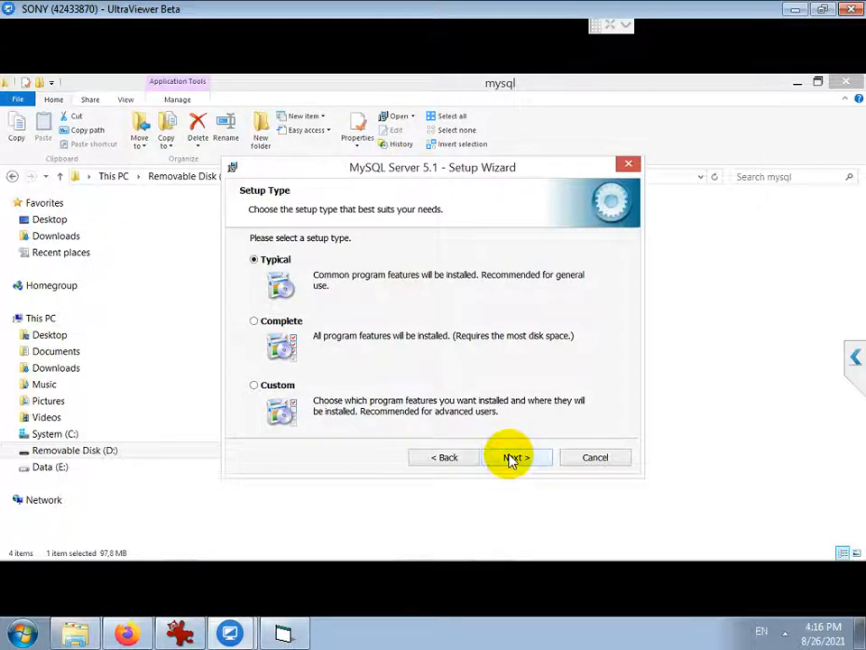
pyautogui.click(511, 458)
pyautogui.click(511, 457)
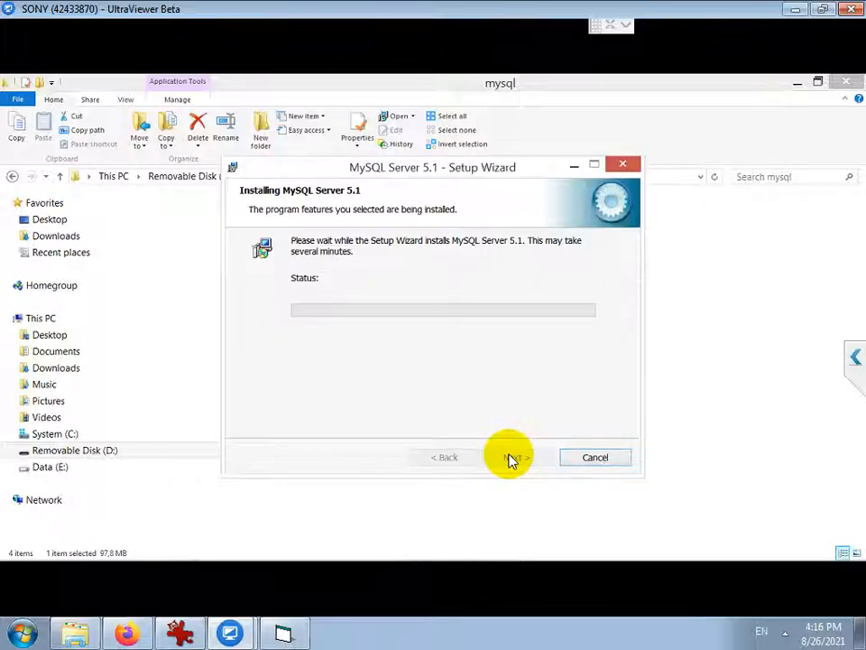
pyautogui.click(284, 634)
# Add 'PADA WINDOWS 8' and 'INSTALL MYSQL SERVER 64BIT' to the Notepad installation notes
pyautogui.write('PADA WINDOWS 8')
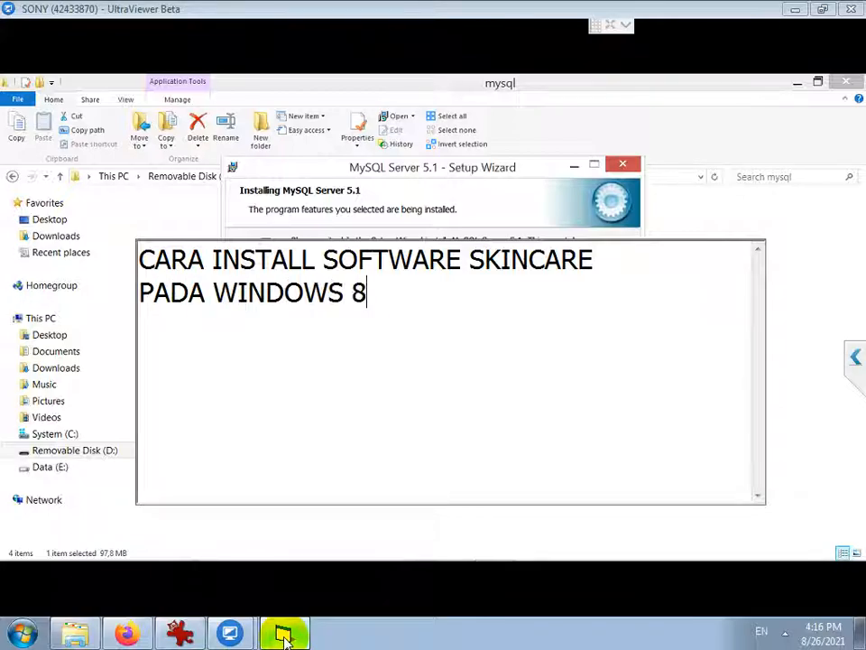
pyautogui.press('Return')
pyautogui.press('Return')
pyautogui.write('INSTALL MYSQL')
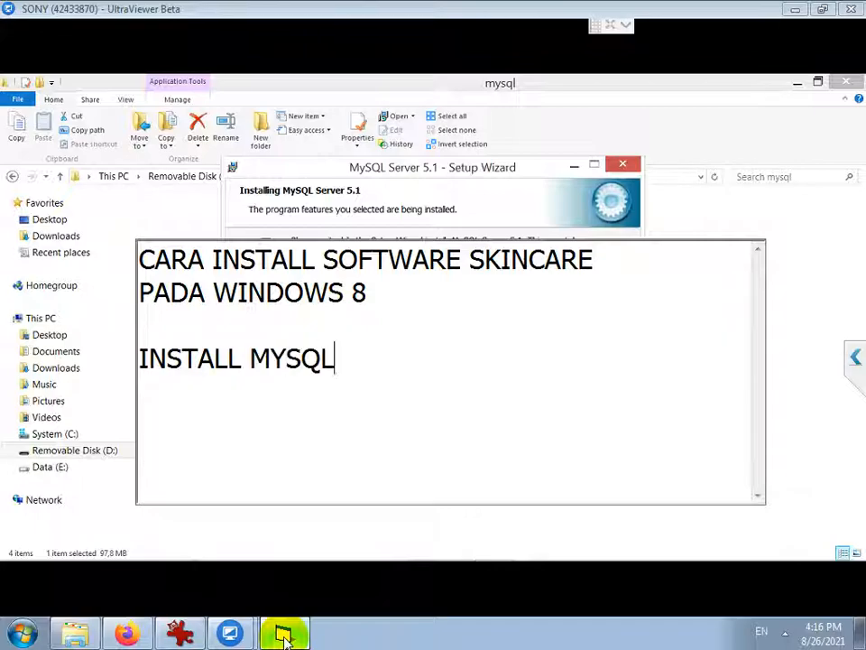
pyautogui.write(' SERVER 64BIT')
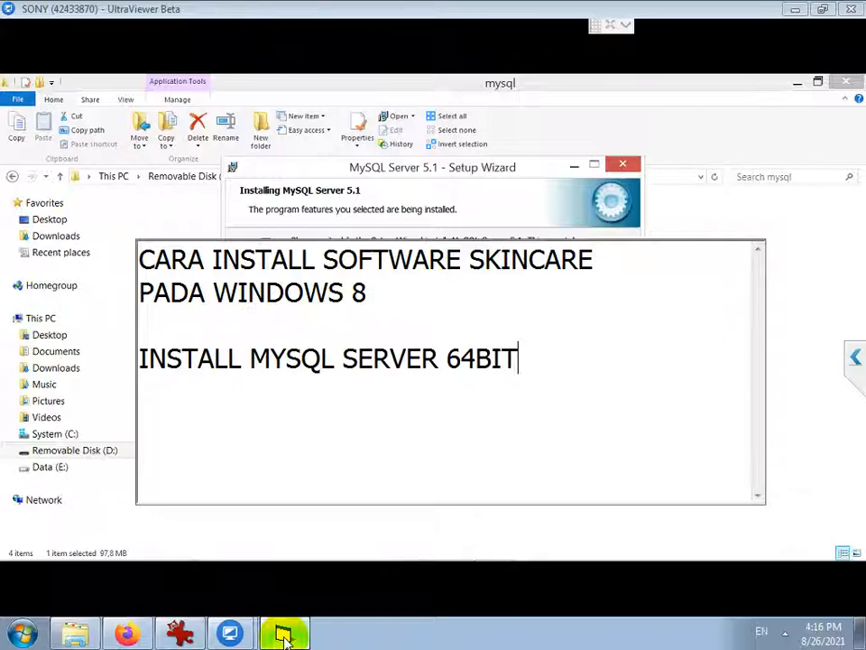
pyautogui.click(520, 183)
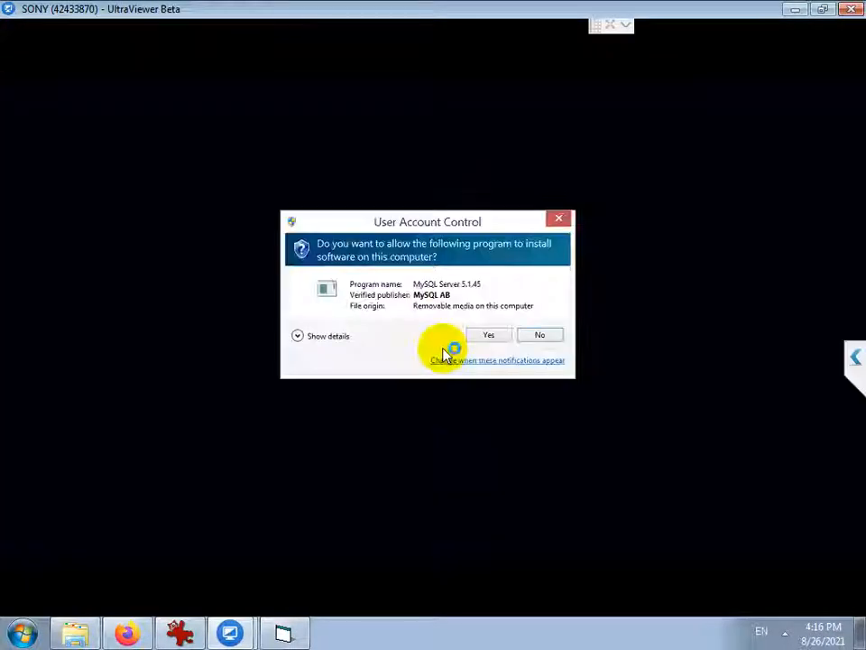
# Approve the installer, skip the MySQL Enterprise pages, and finish without registering the server
pyautogui.click(485, 335)
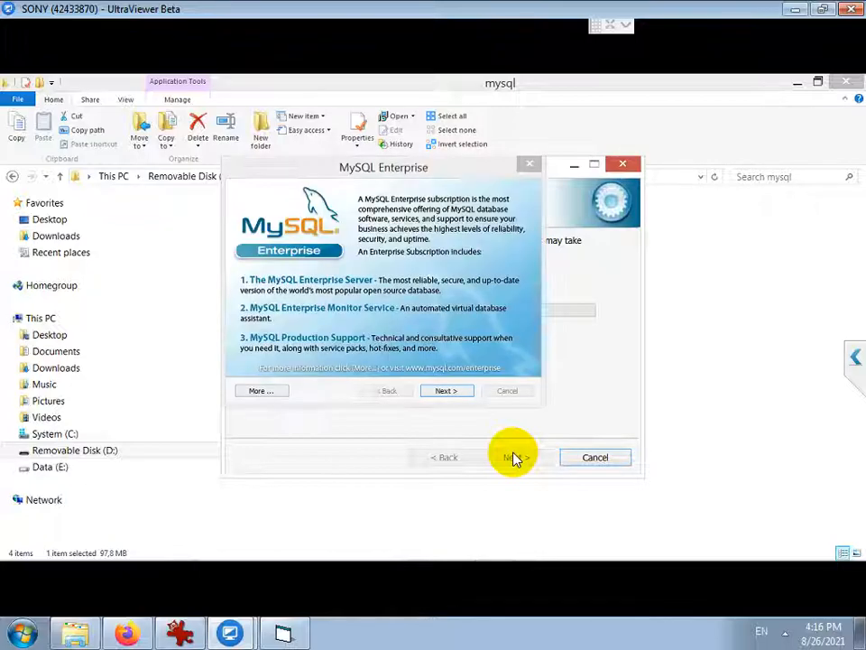
pyautogui.click(445, 391)
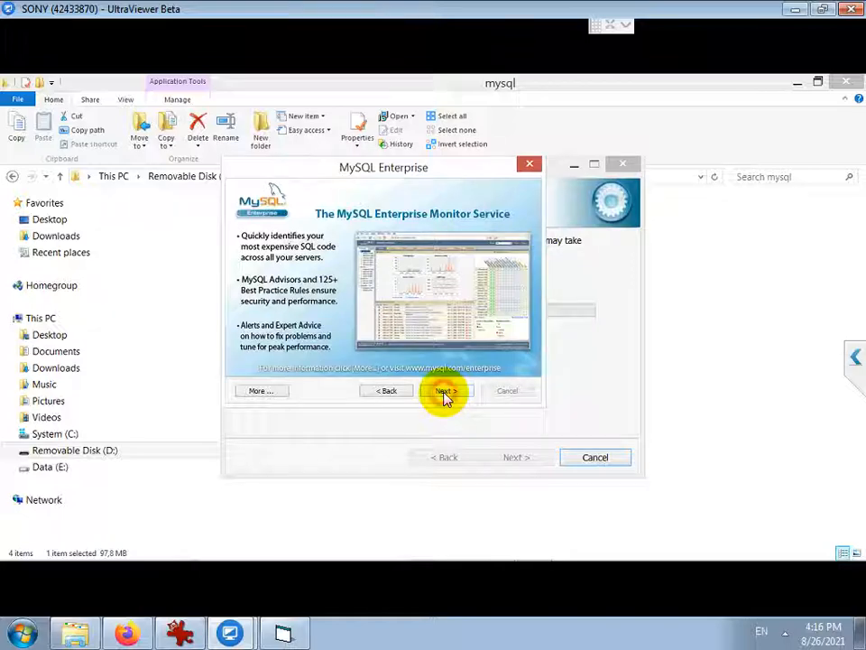
pyautogui.click(444, 394)
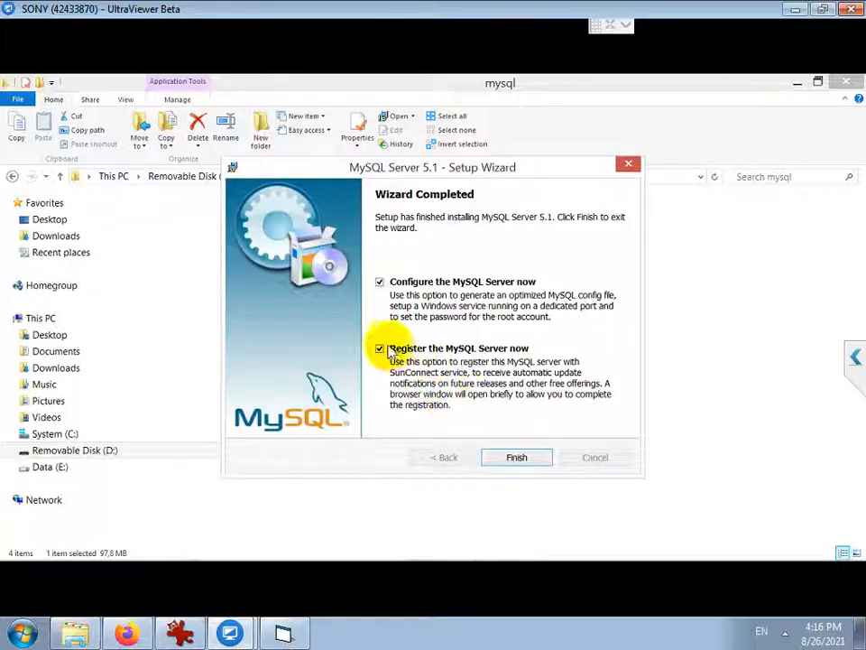
pyautogui.click(380, 349)
pyautogui.click(516, 458)
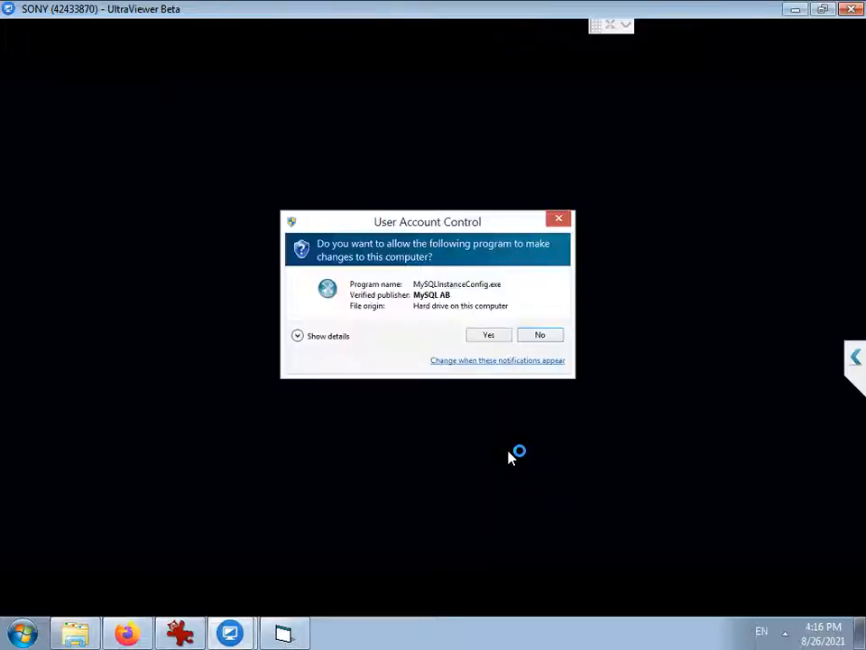
# Choose Detailed Configuration and Developer Machine, keeping default database usage, InnoDB path and connections
pyautogui.click(488, 335)
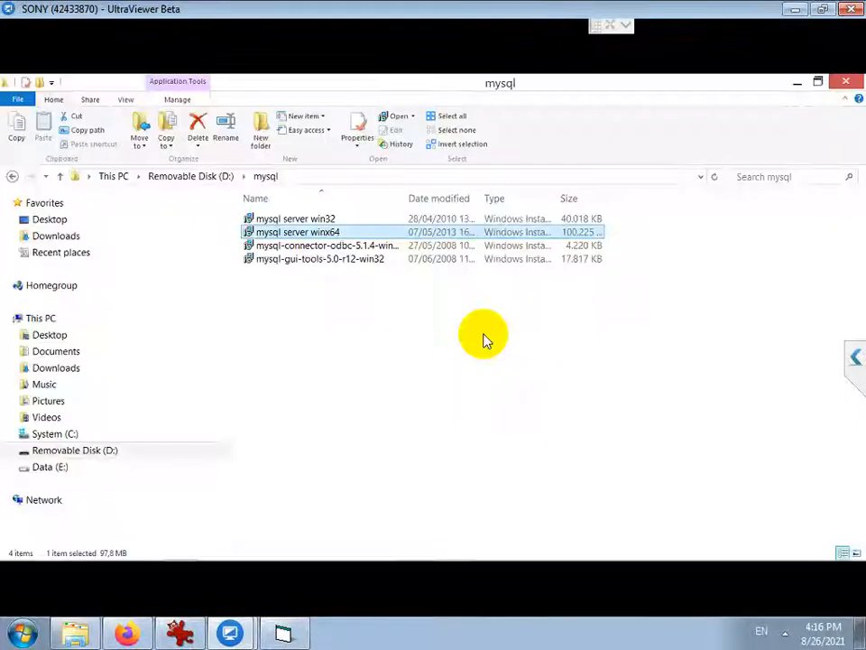
pyautogui.click(419, 487)
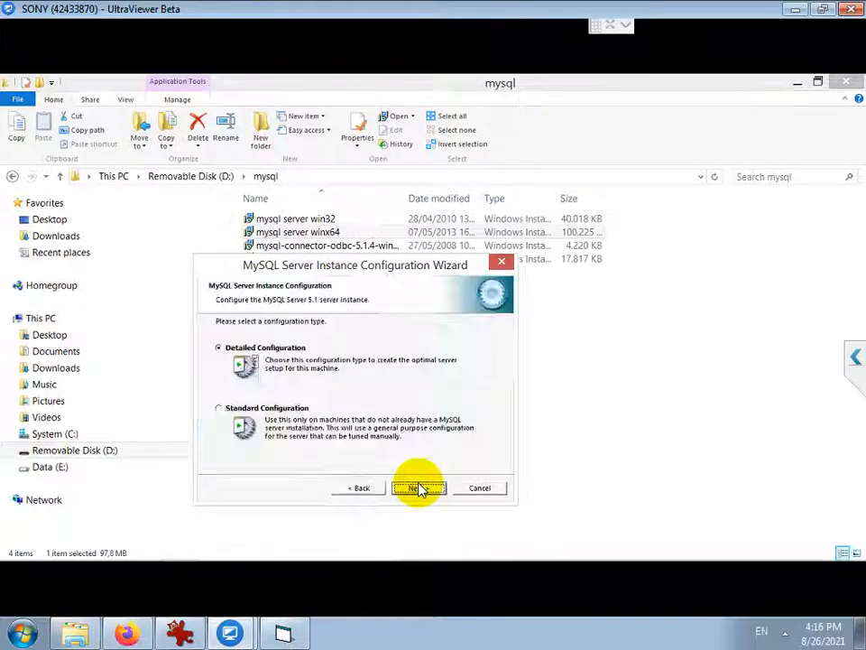
pyautogui.click(419, 487)
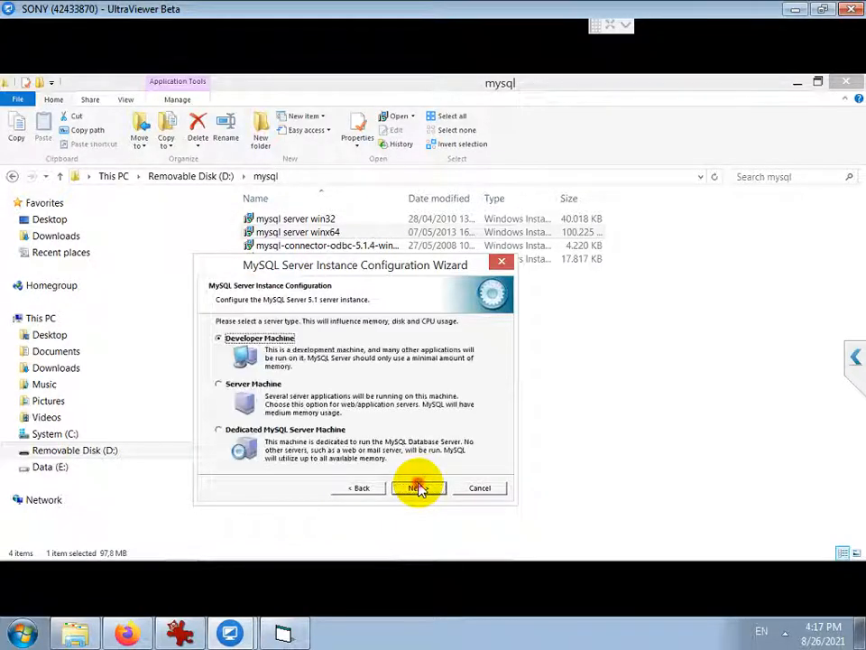
pyautogui.click(419, 488)
pyautogui.click(418, 488)
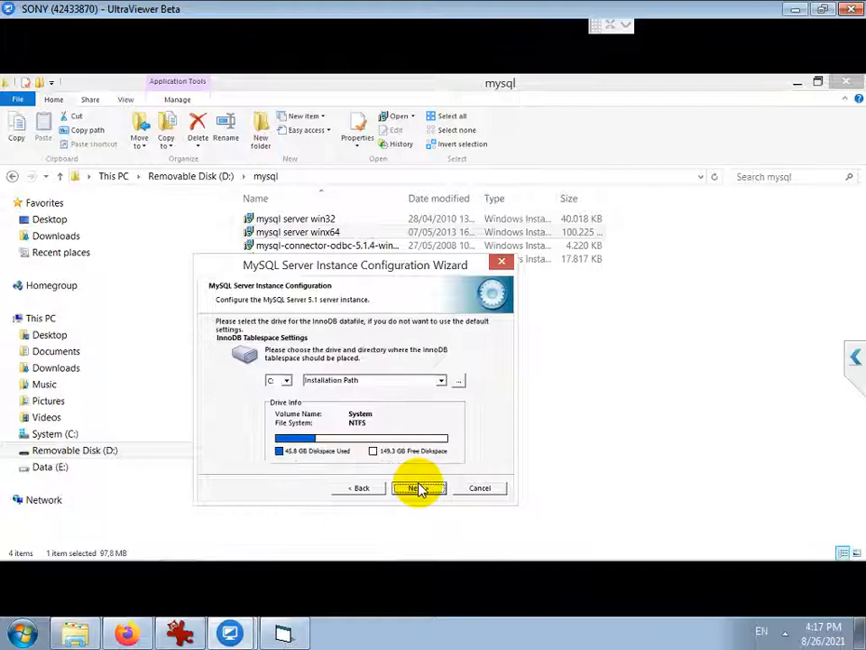
pyautogui.click(416, 488)
pyautogui.click(407, 490)
# Open port 3306 in the firewall, keep standard charset and service, allow remote root, then execute
pyautogui.click(369, 381)
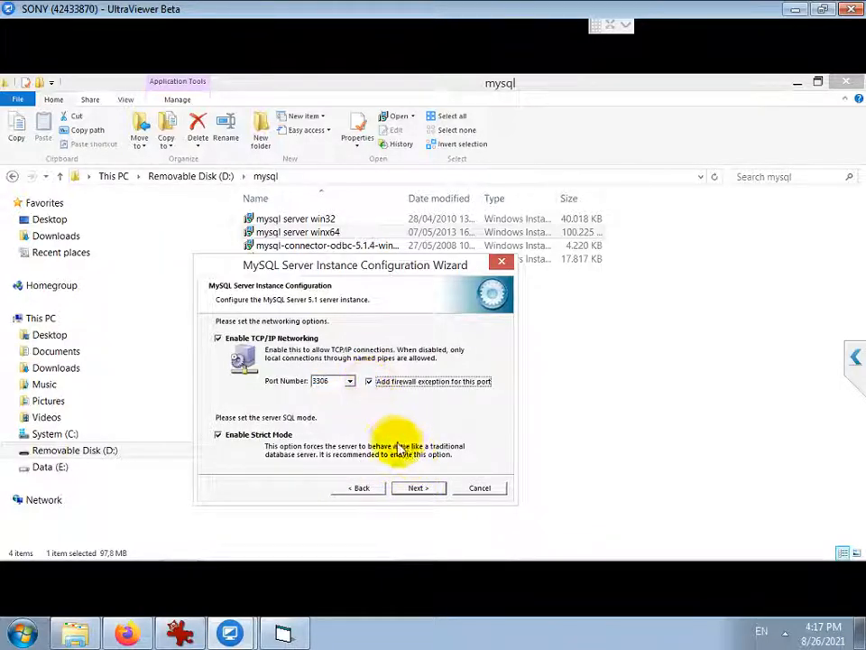
pyautogui.click(418, 487)
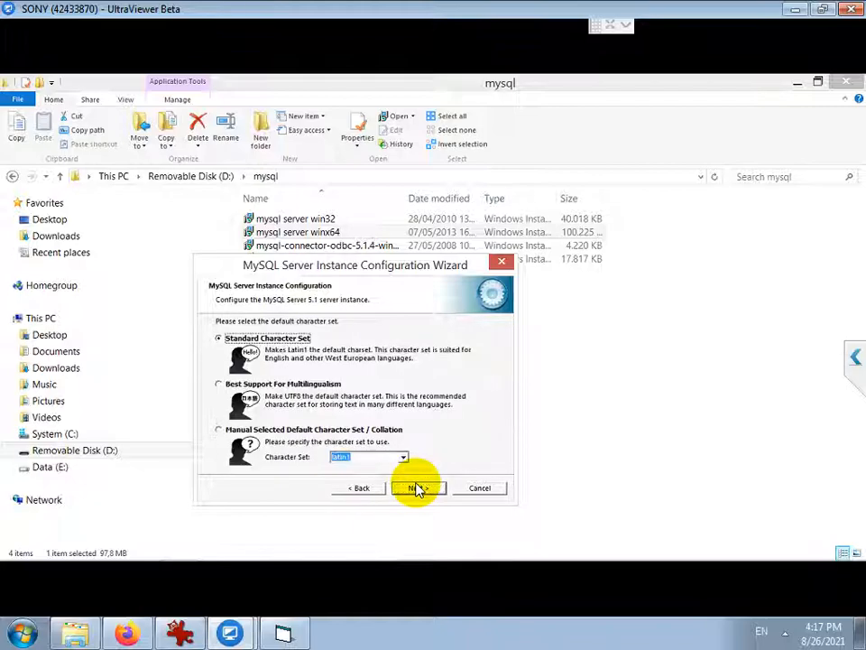
pyautogui.click(418, 488)
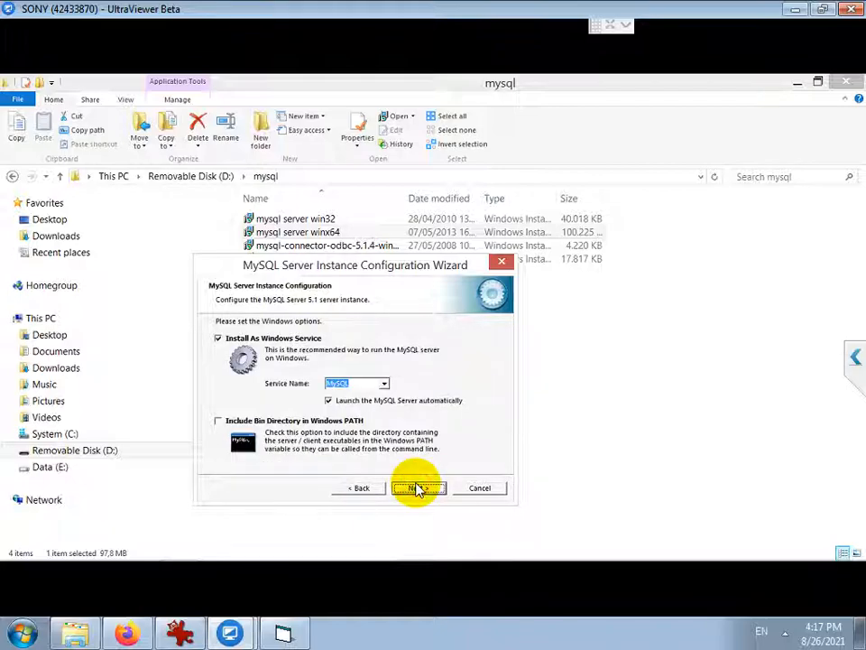
pyautogui.click(416, 489)
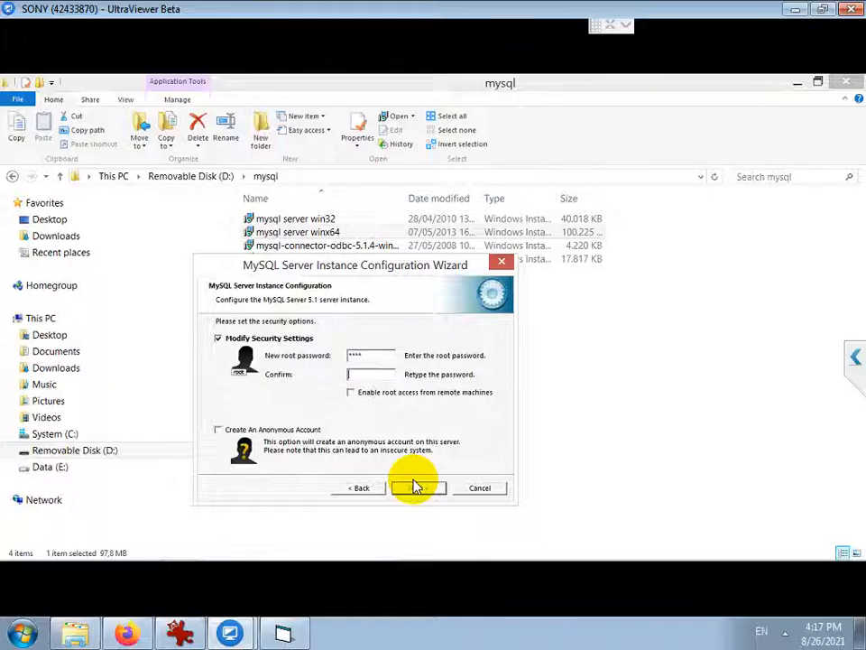
pyautogui.click(354, 393)
pyautogui.click(417, 488)
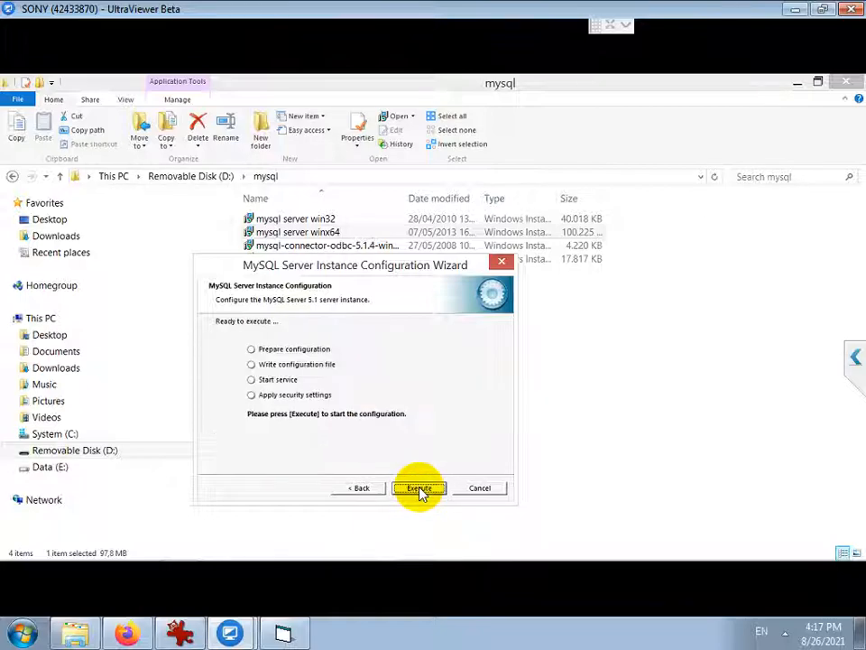
pyautogui.click(419, 489)
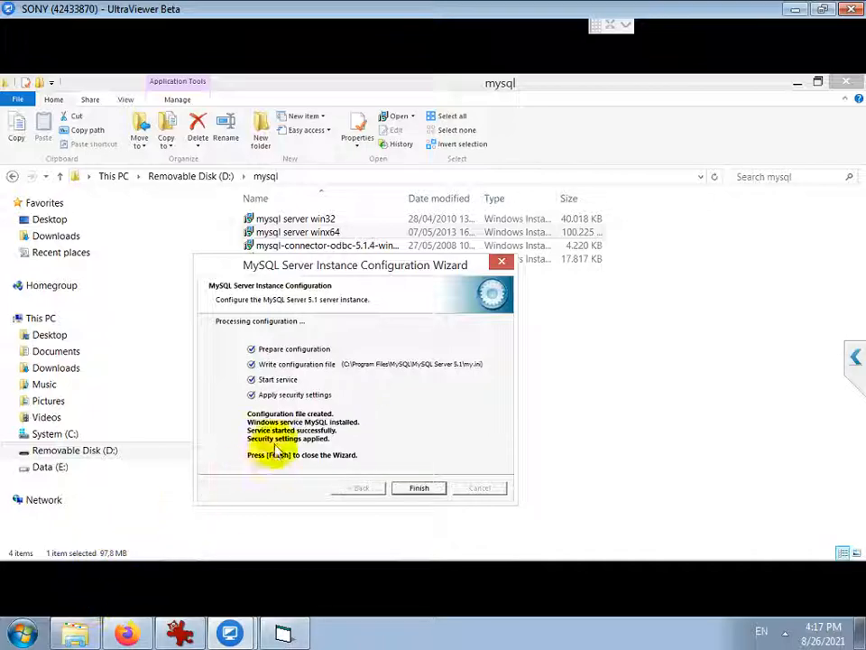
pyautogui.click(420, 487)
# Install MySQL Connector/ODBC 5.1 with the Typical setup, approving the administrator prompt
pyautogui.click(309, 245)
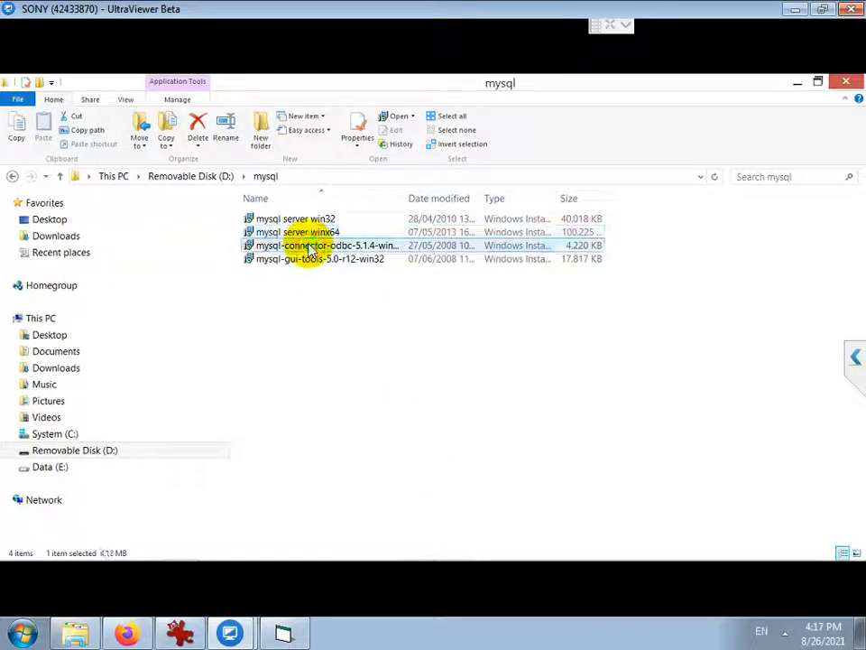
pyautogui.doubleClick(309, 247)
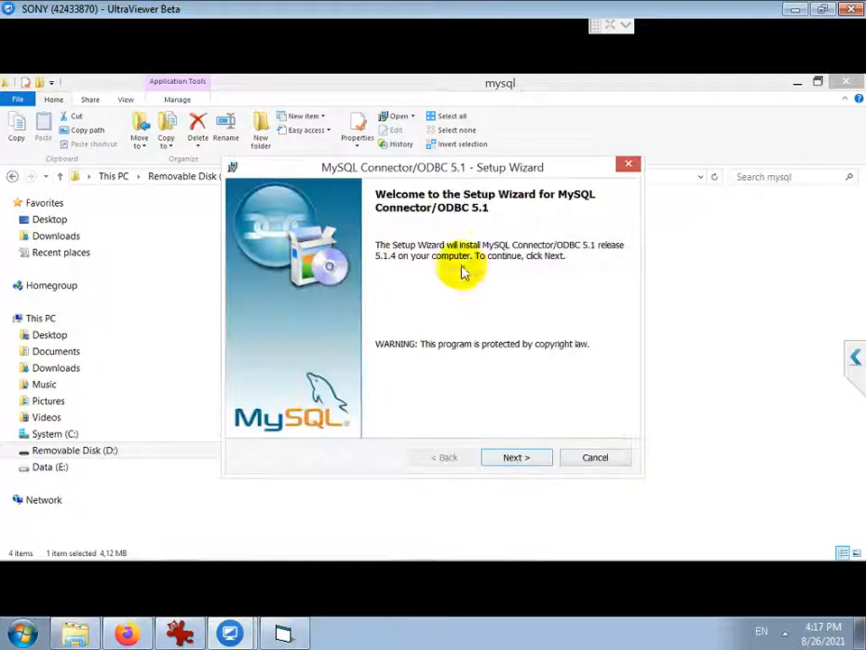
pyautogui.click(507, 458)
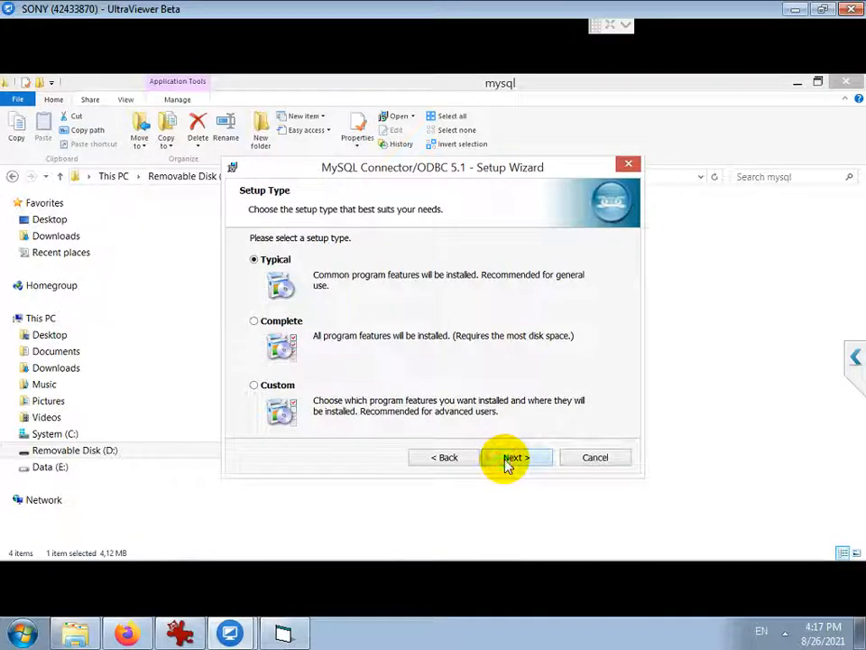
pyautogui.click(507, 458)
pyautogui.click(507, 460)
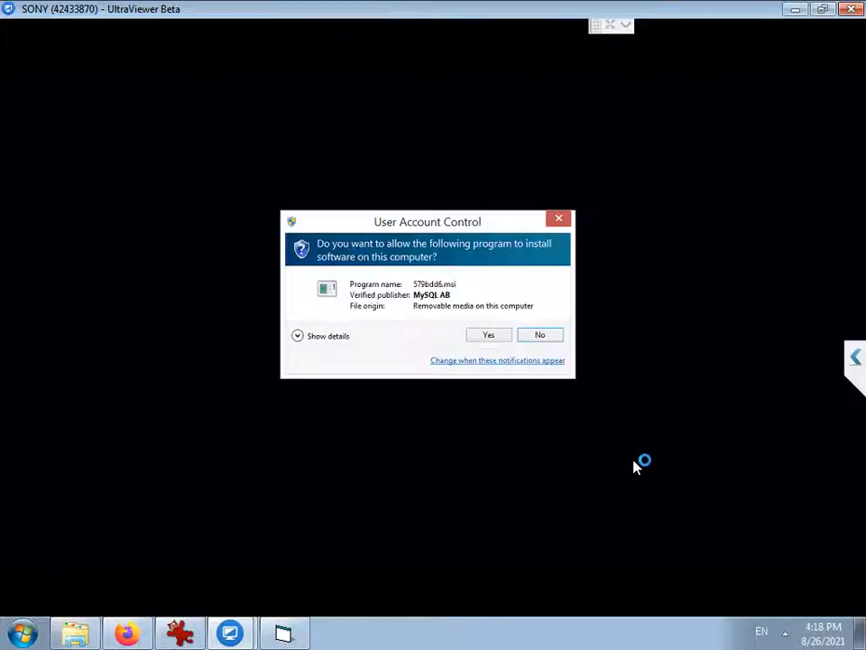
pyautogui.click(488, 336)
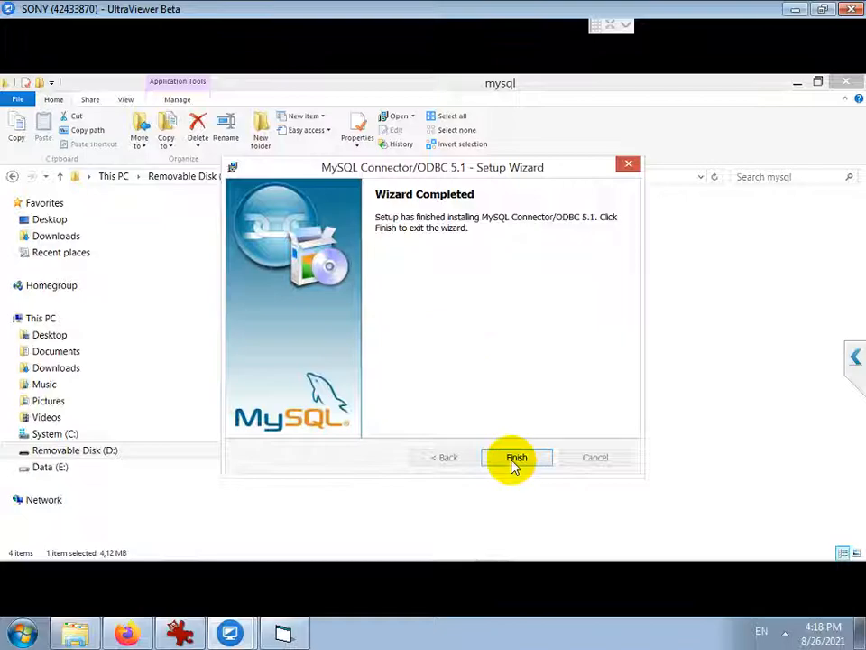
pyautogui.click(514, 460)
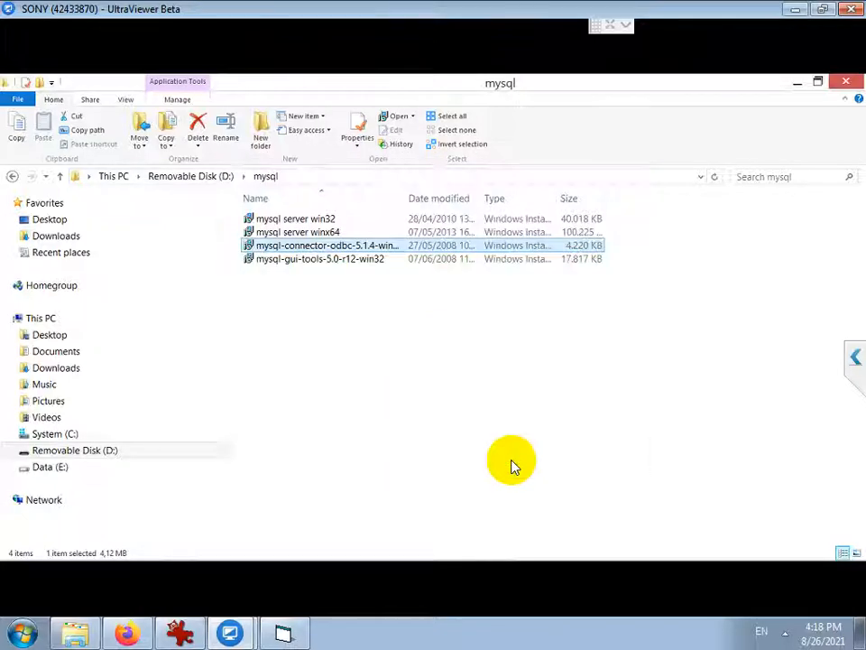
pyautogui.click(311, 259)
# Install MySQL Tools for 5.0 with the license accepted, default folder and Complete setup
pyautogui.doubleClick(311, 260)
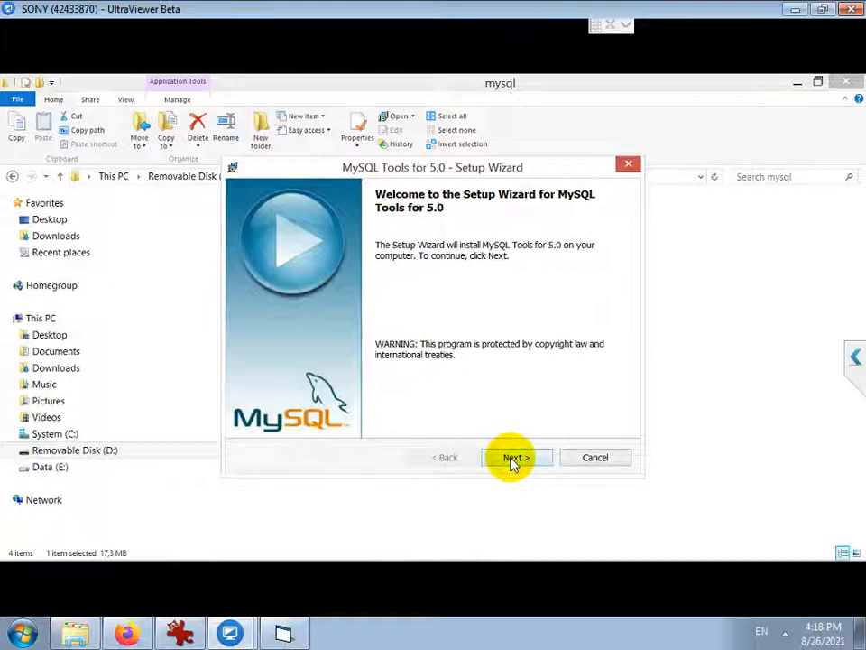
pyautogui.click(511, 458)
pyautogui.click(351, 399)
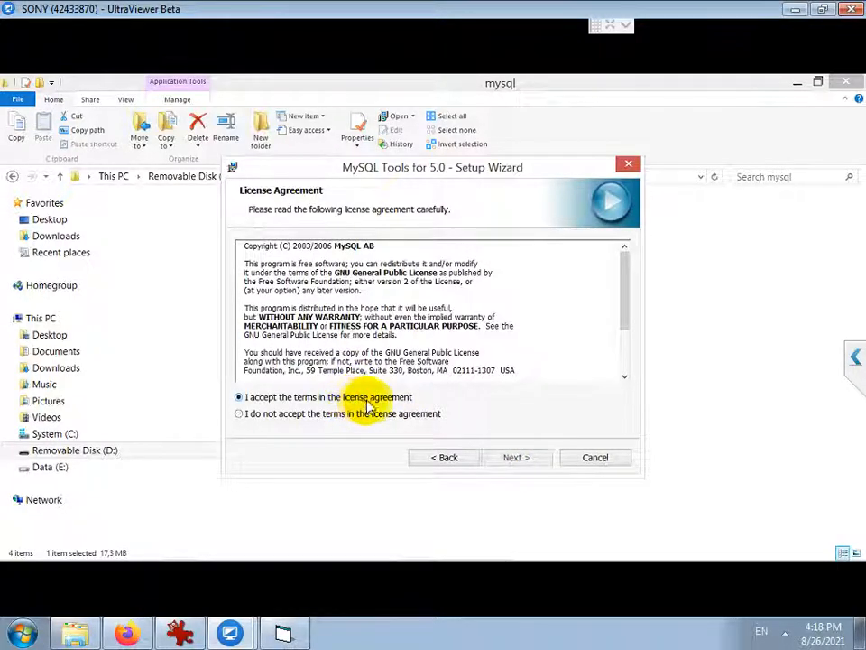
pyautogui.click(519, 460)
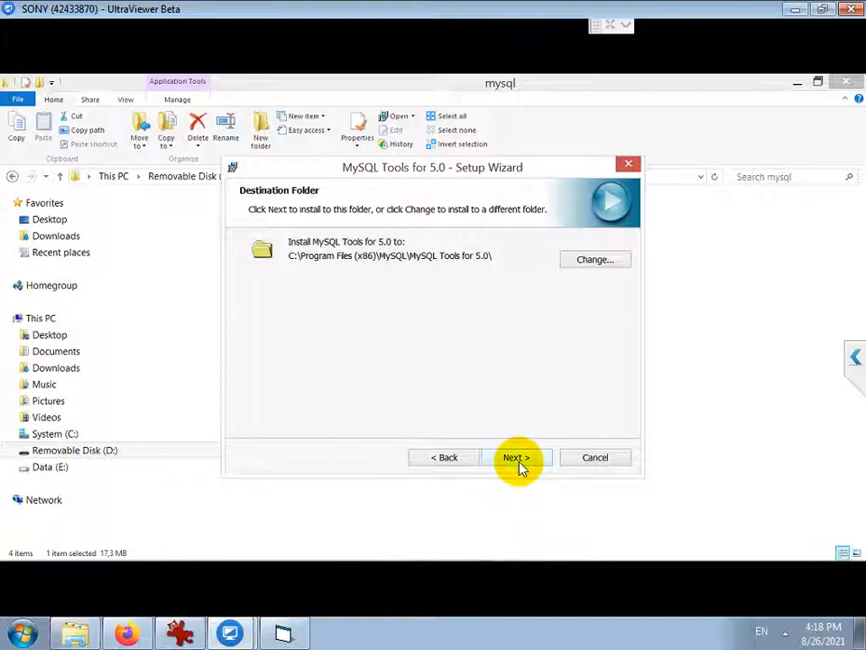
pyautogui.click(519, 460)
pyautogui.click(519, 460)
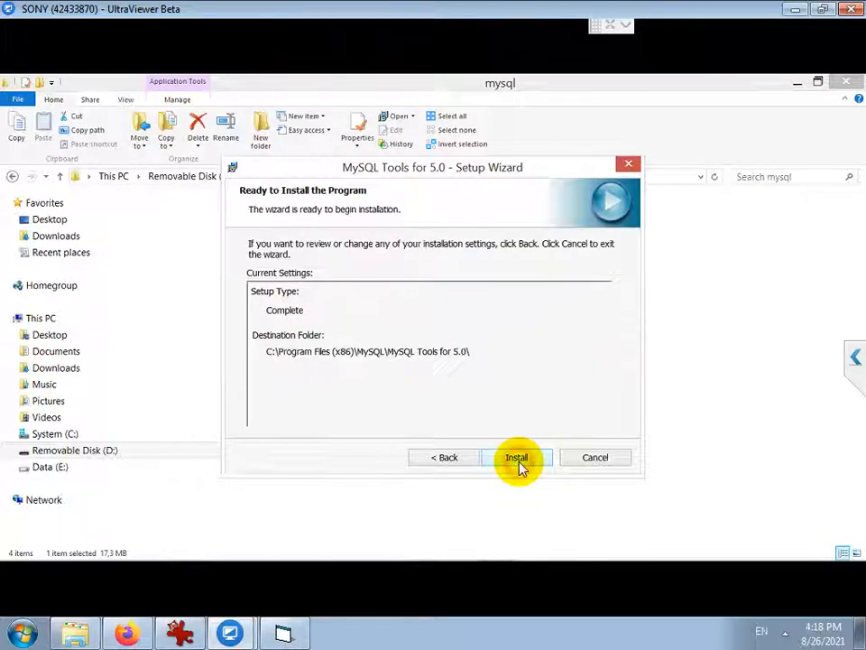
pyautogui.click(519, 461)
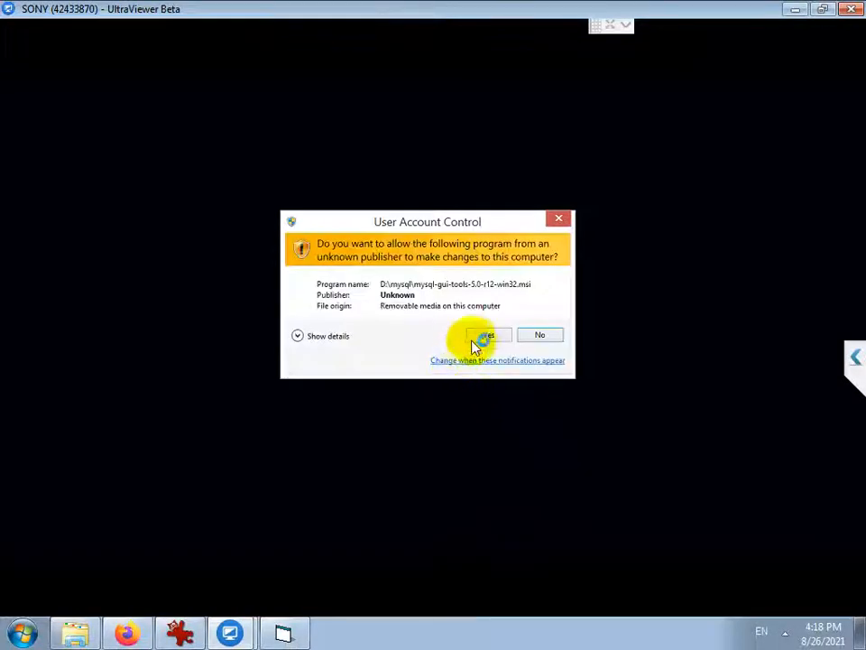
pyautogui.click(485, 335)
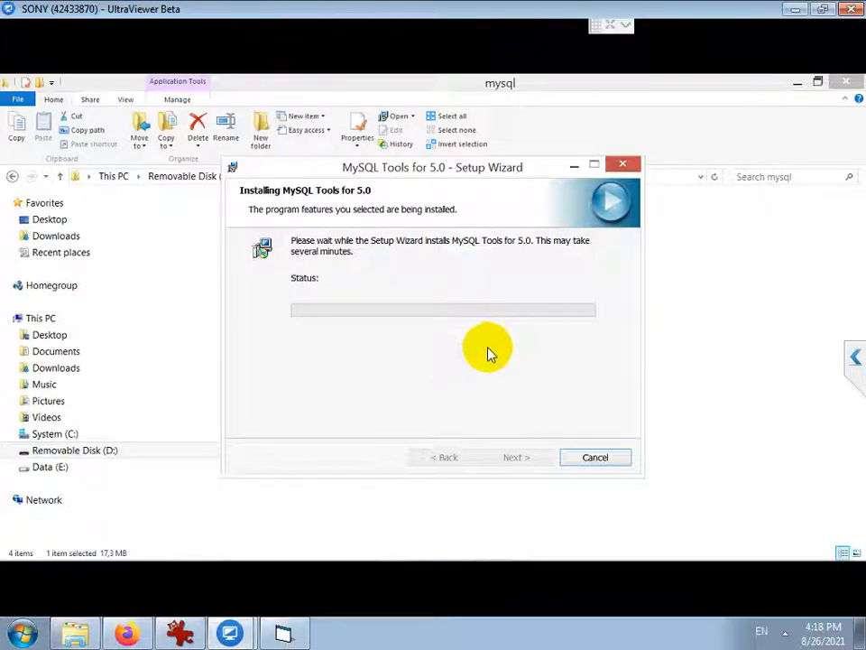
pyautogui.click(539, 462)
pyautogui.click(538, 462)
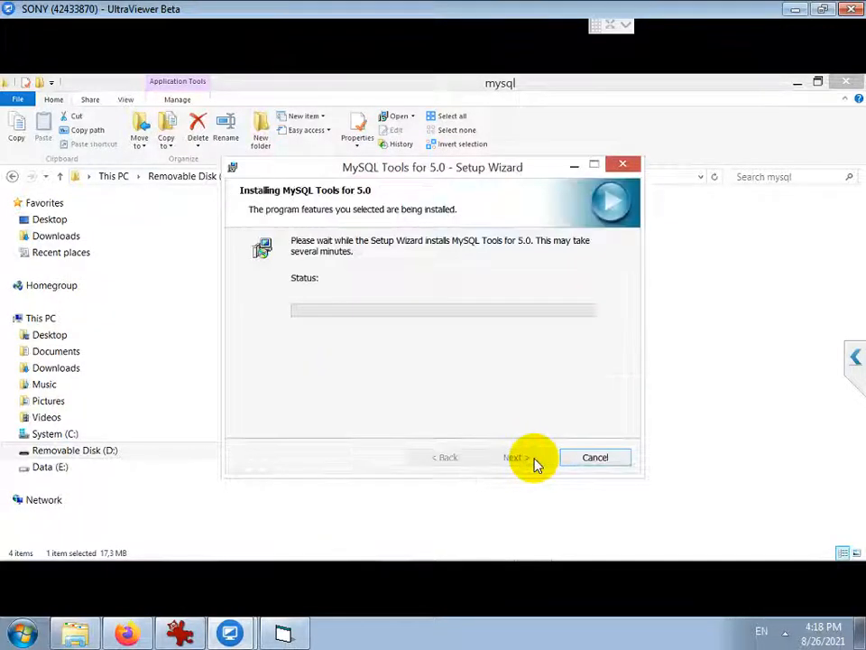
# Close the finished MySQL Tools setup and open the Setup Software folder on D:
pyautogui.click(533, 460)
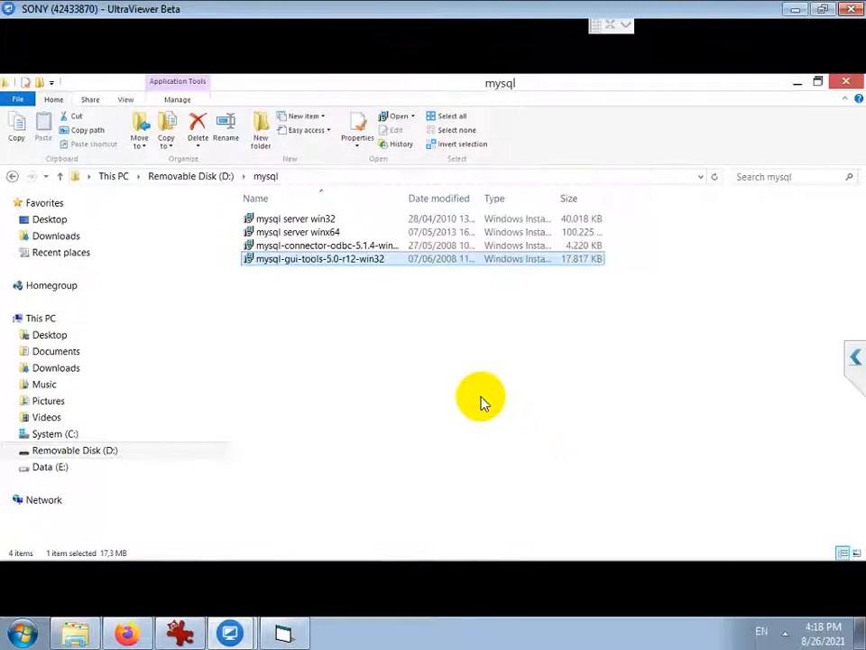
pyautogui.click(213, 183)
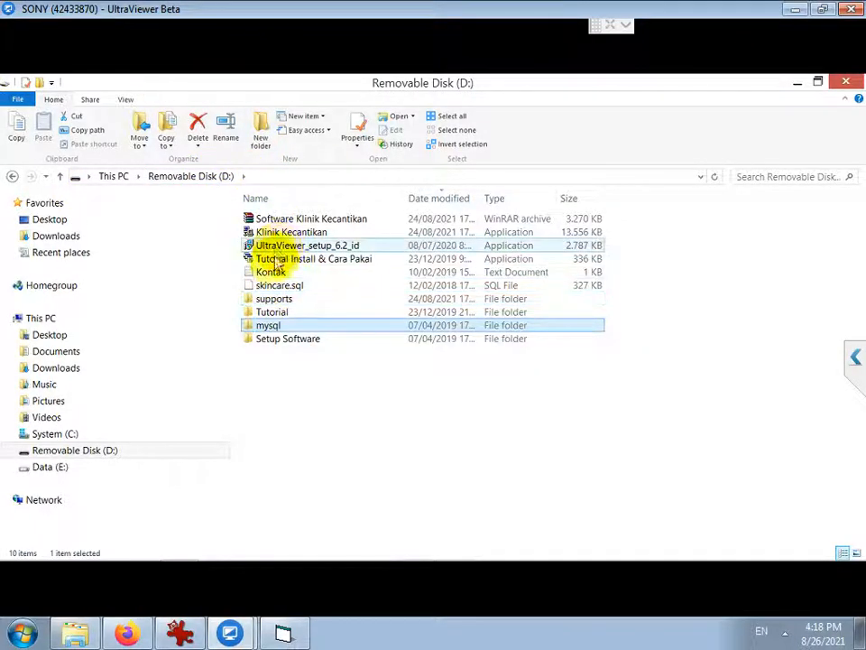
pyautogui.doubleClick(277, 341)
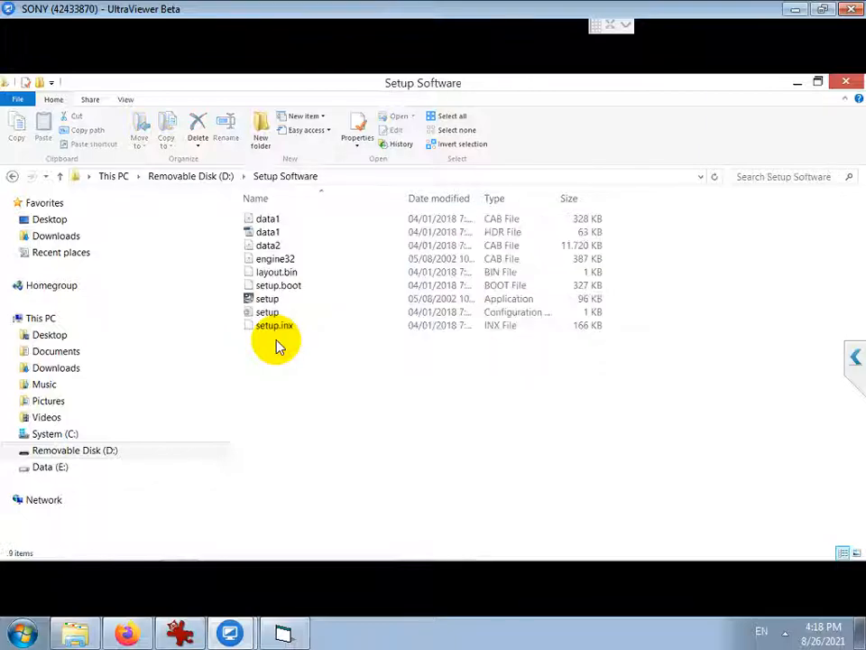
# Run the clinic software setup and repair the existing installation
pyautogui.click(268, 301)
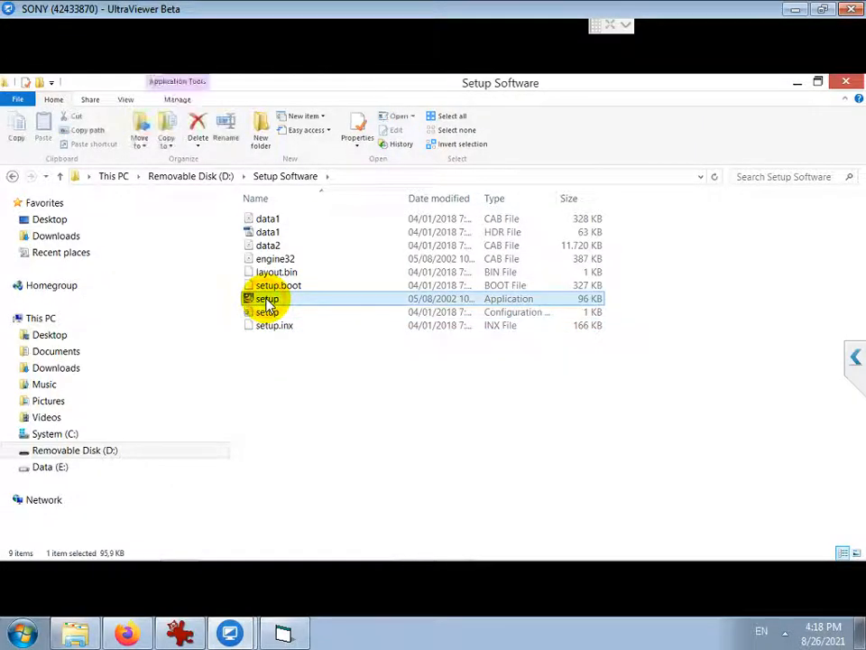
pyautogui.doubleClick(267, 301)
pyautogui.click(488, 338)
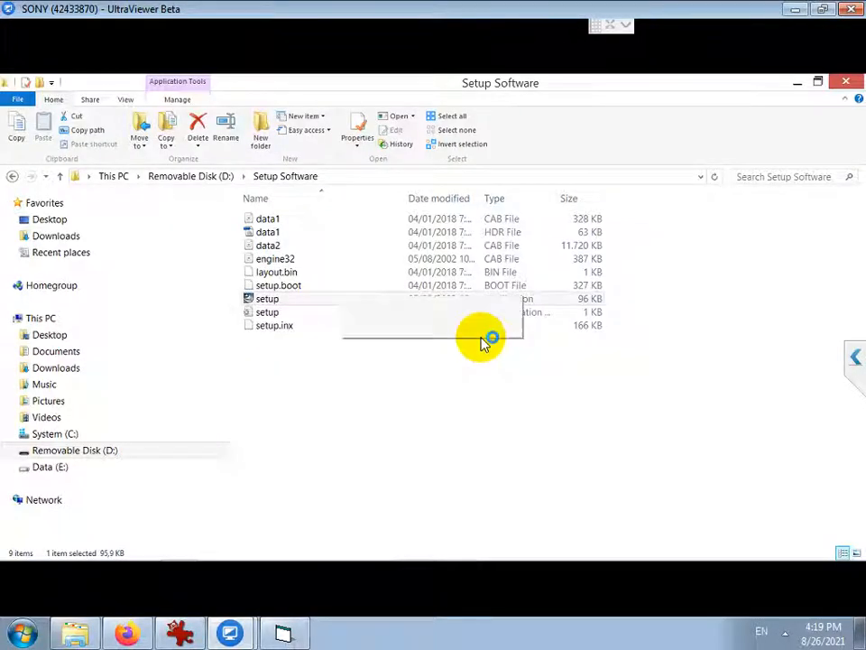
pyautogui.click(307, 327)
pyautogui.click(495, 425)
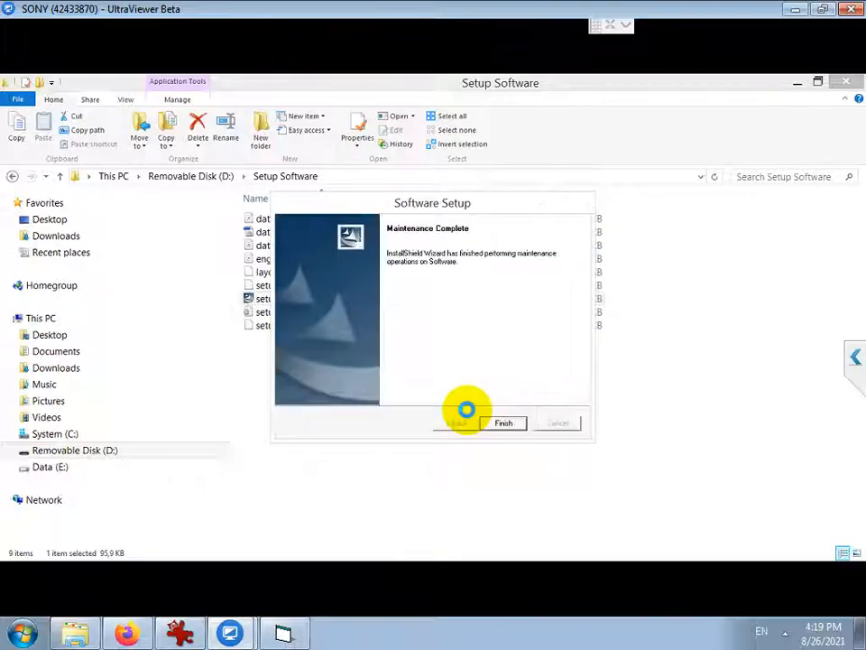
pyautogui.click(495, 424)
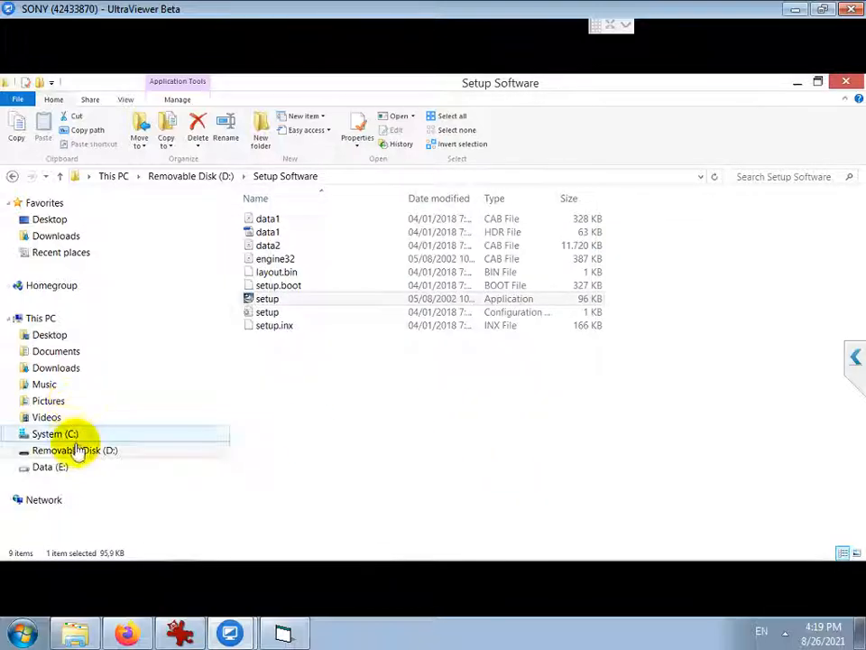
# Launch MySQLAdministrator from C:\Program Files (x86)\MySQL\MySQL Tools for 5.0
pyautogui.click(67, 448)
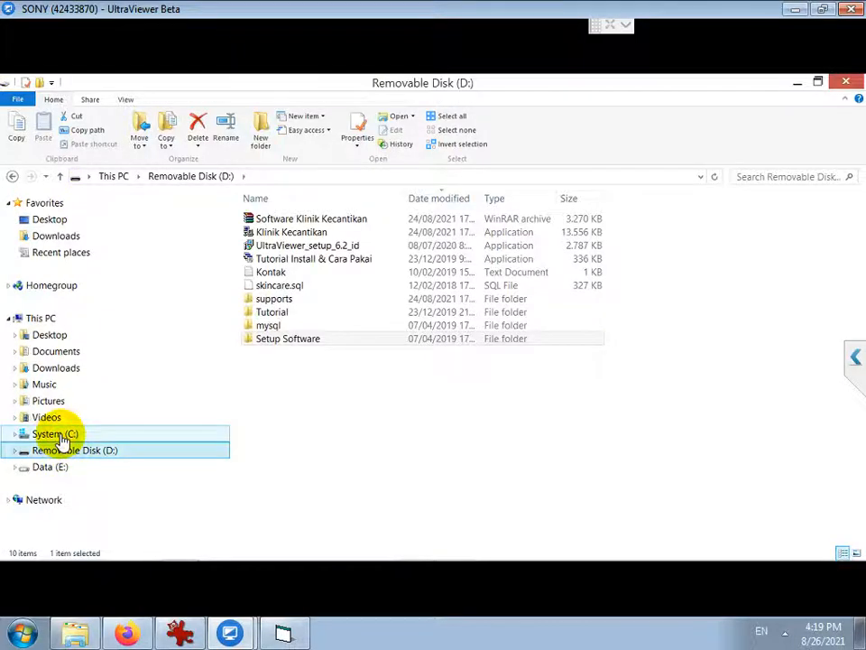
pyautogui.click(61, 436)
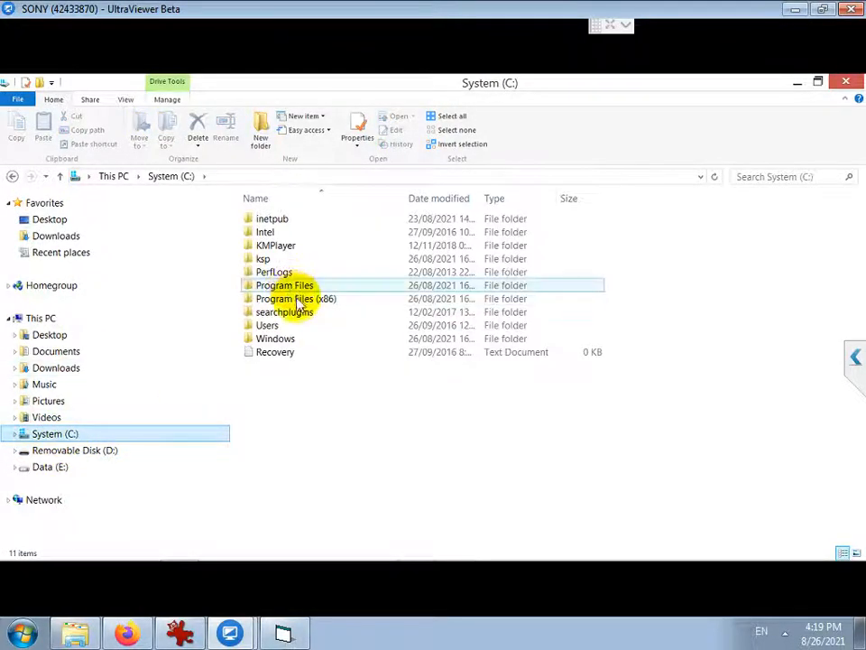
pyautogui.doubleClick(299, 301)
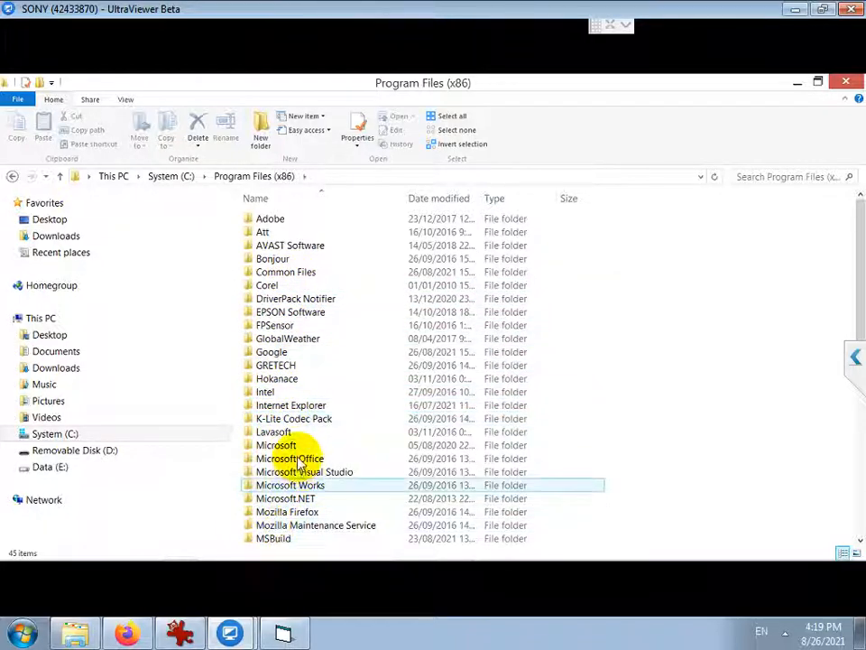
pyautogui.scroll(-4, 288, 442)
pyautogui.doubleClick(272, 394)
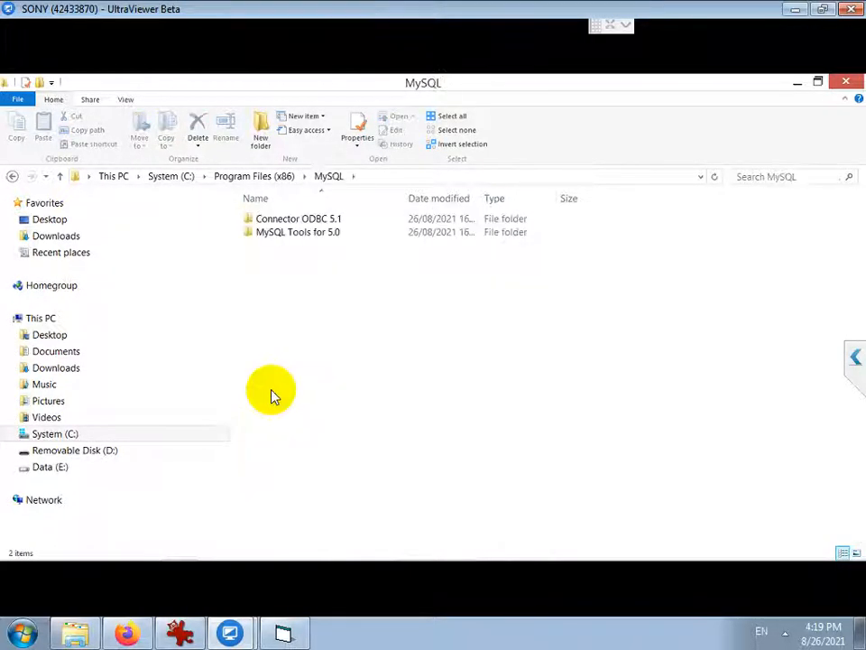
pyautogui.click(304, 219)
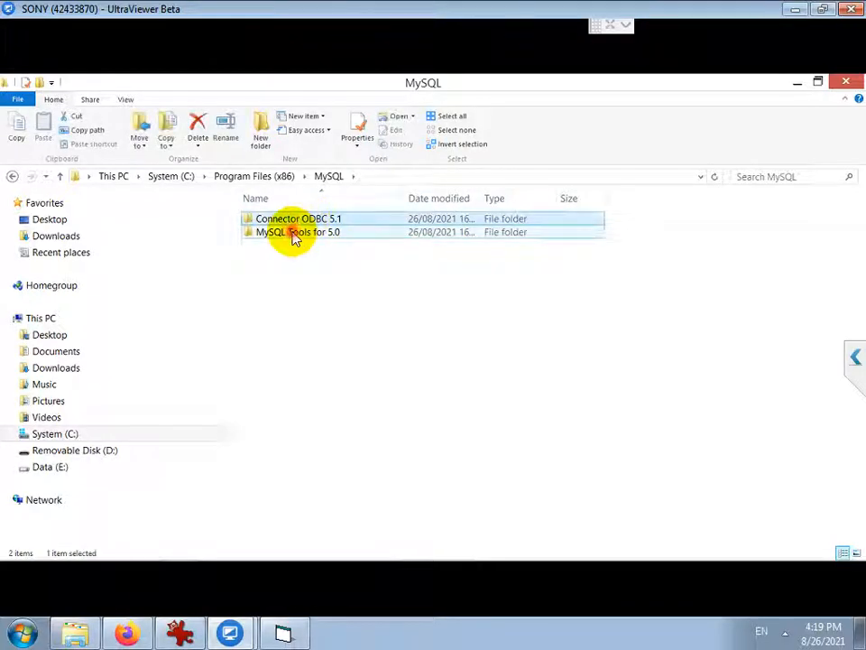
pyautogui.doubleClick(293, 234)
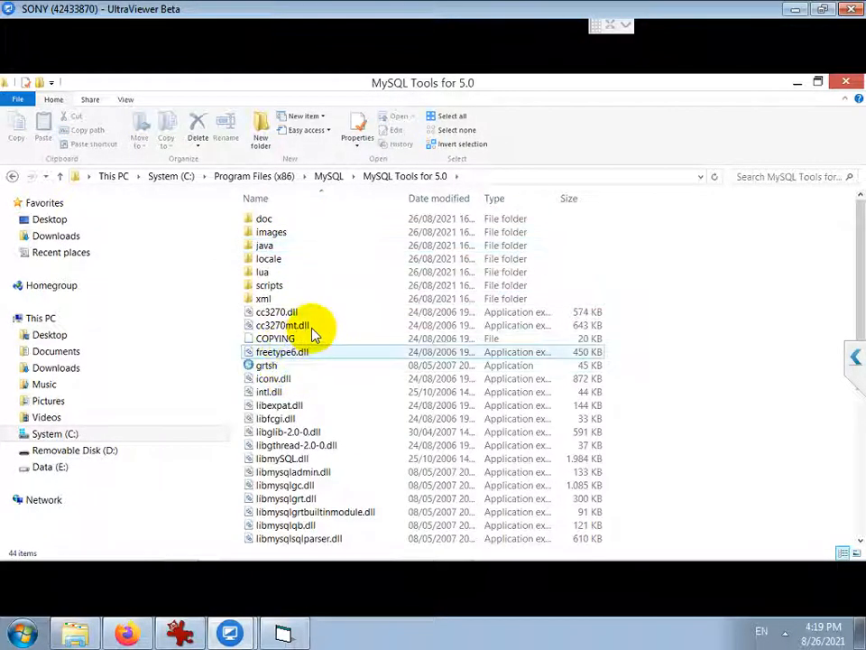
pyautogui.scroll(-6, 314, 334)
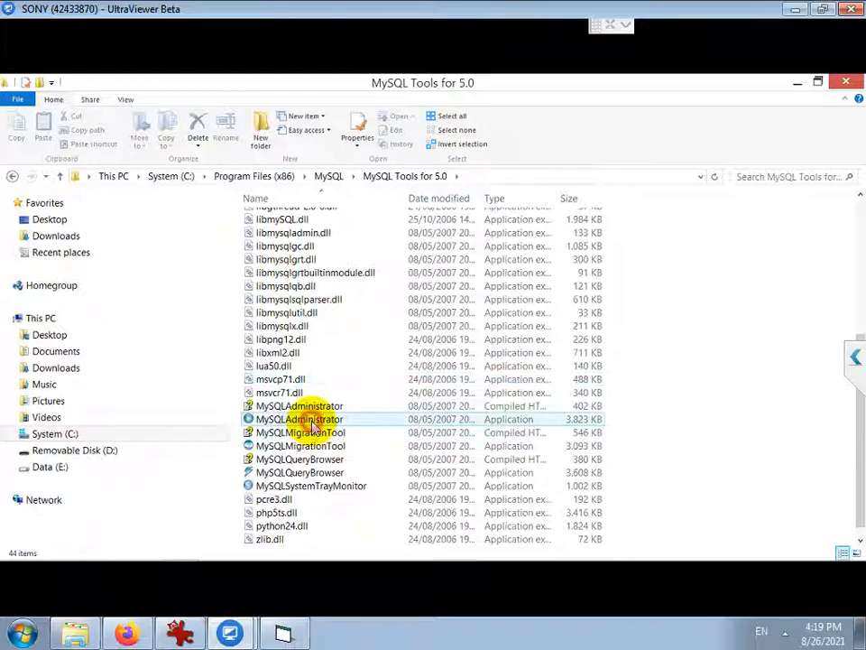
pyautogui.doubleClick(311, 426)
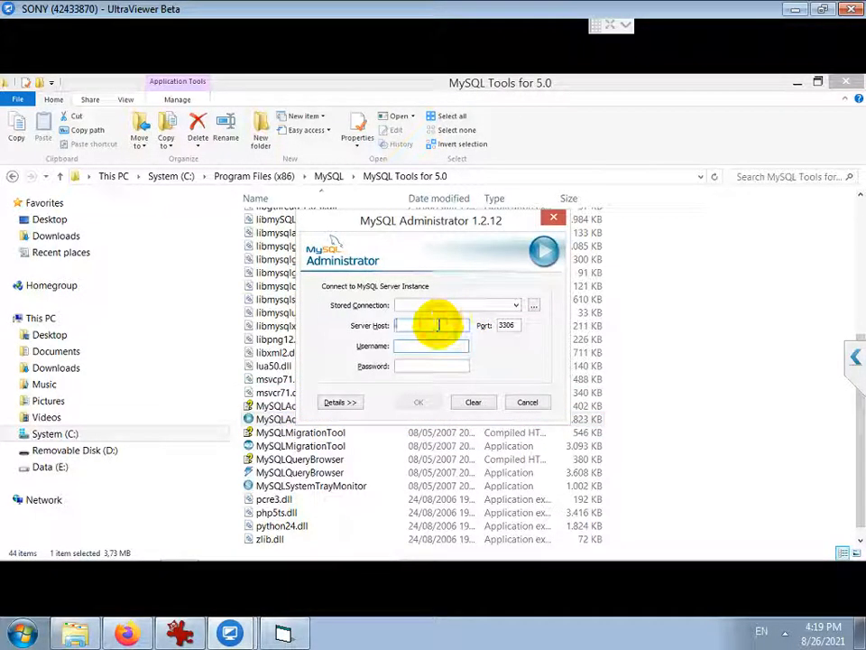
# Connect MySQL Administrator to the local server and open the Restore section
pyautogui.write('localhost')
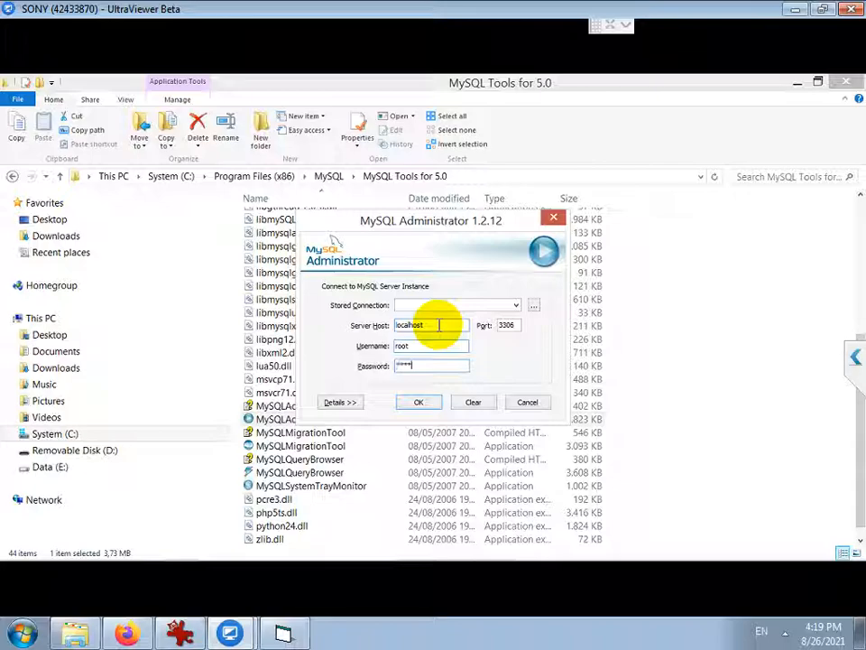
pyautogui.press('Return')
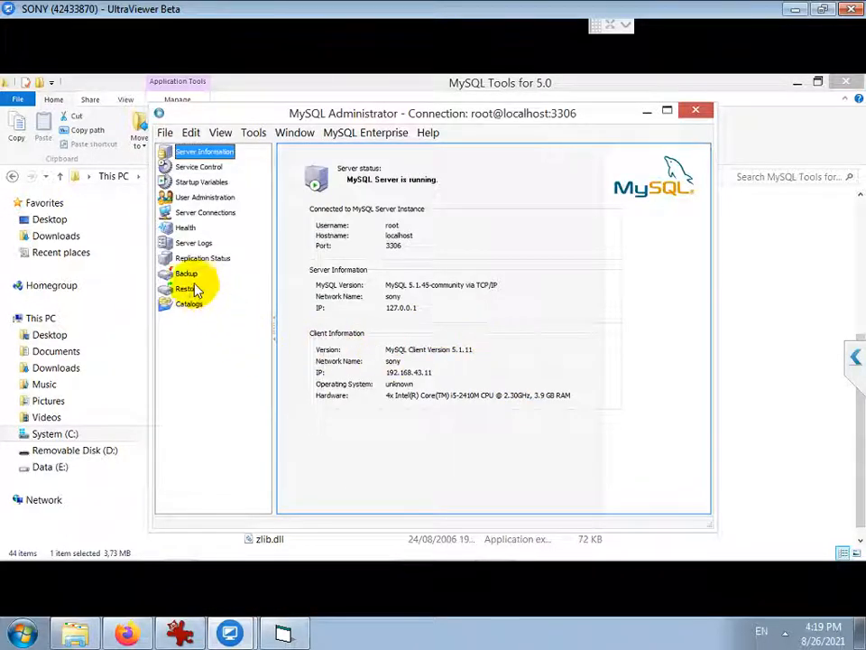
pyautogui.click(192, 288)
# Restore the D:\skincare.sql backup file into MySQL
pyautogui.click(592, 501)
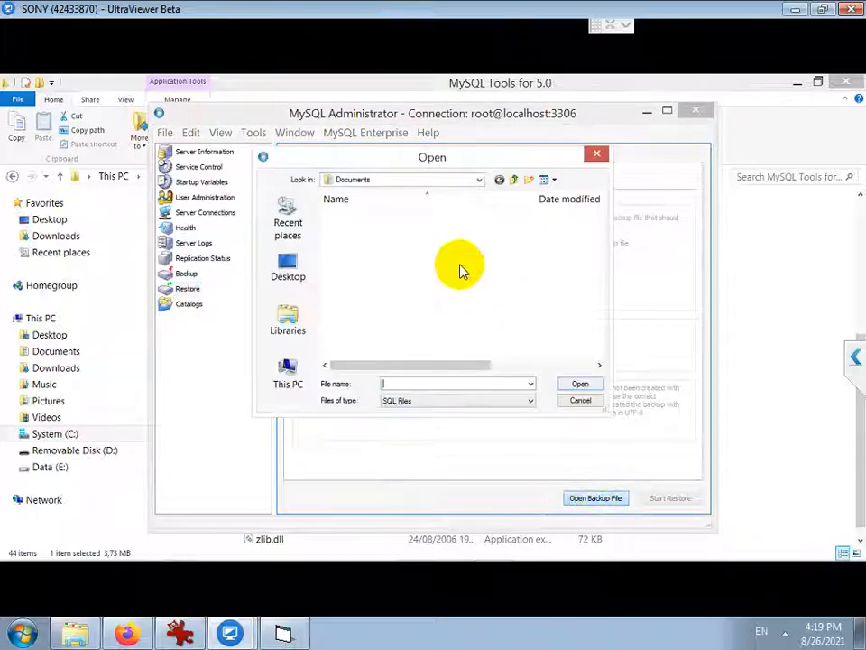
pyautogui.click(397, 184)
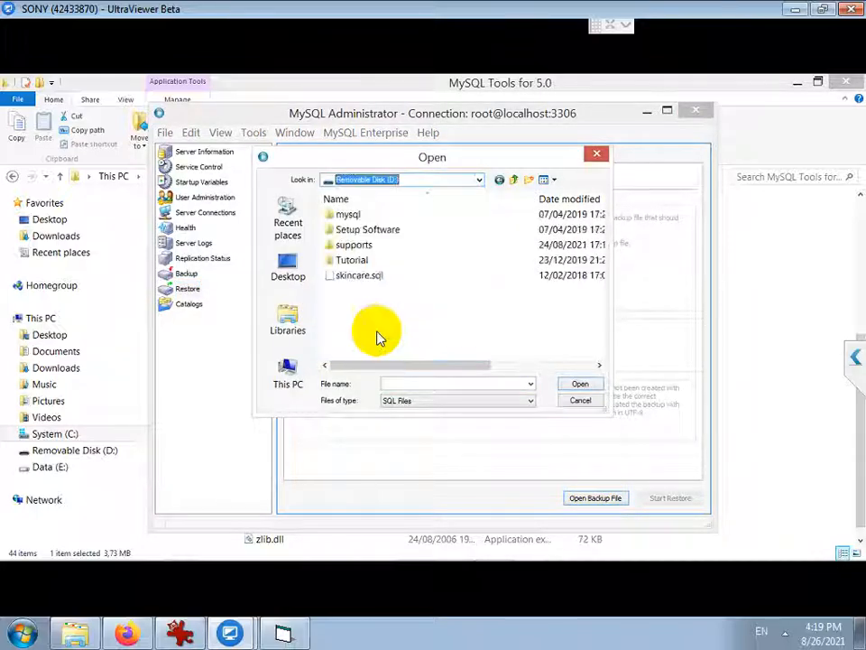
pyautogui.click(377, 334)
pyautogui.doubleClick(352, 276)
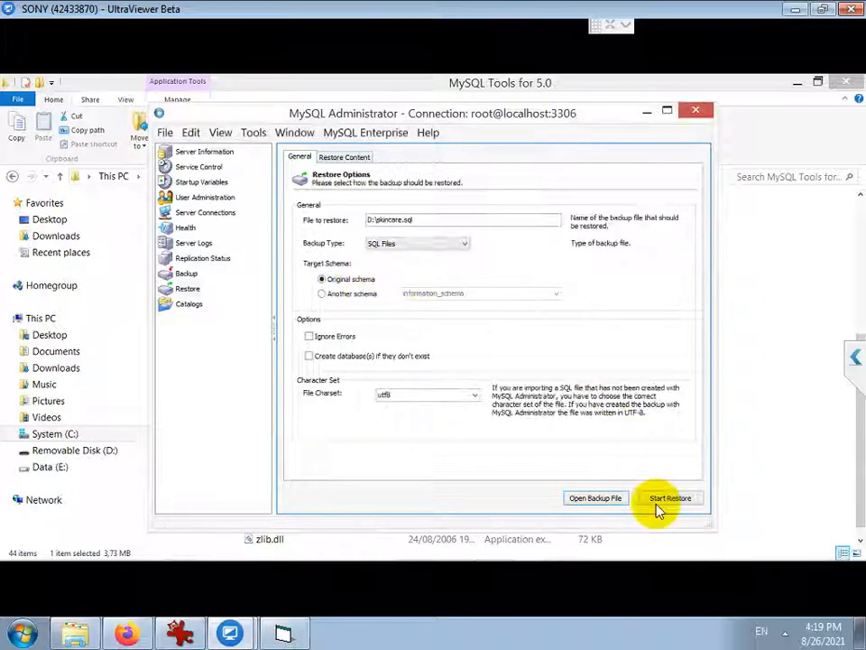
pyautogui.click(669, 498)
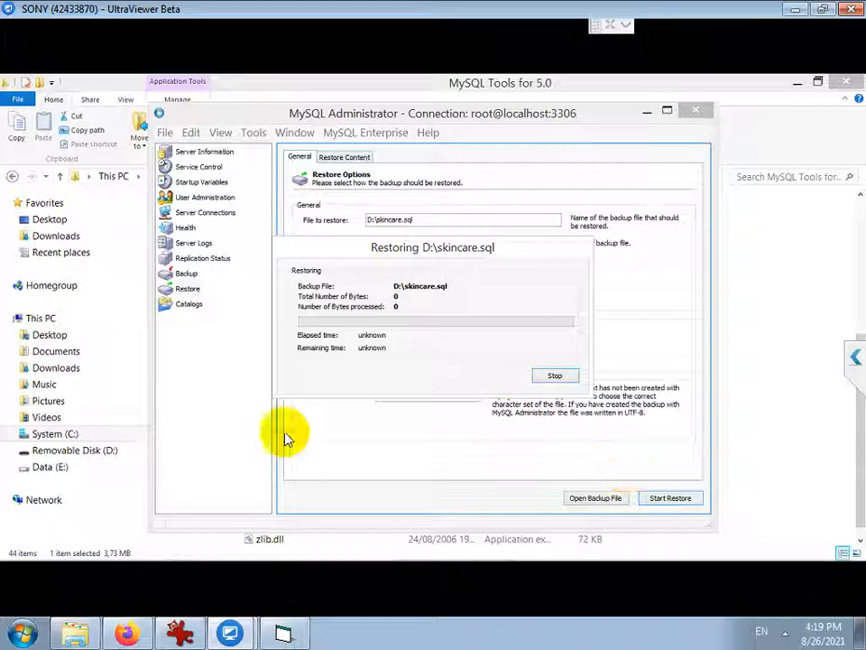
pyautogui.click(77, 451)
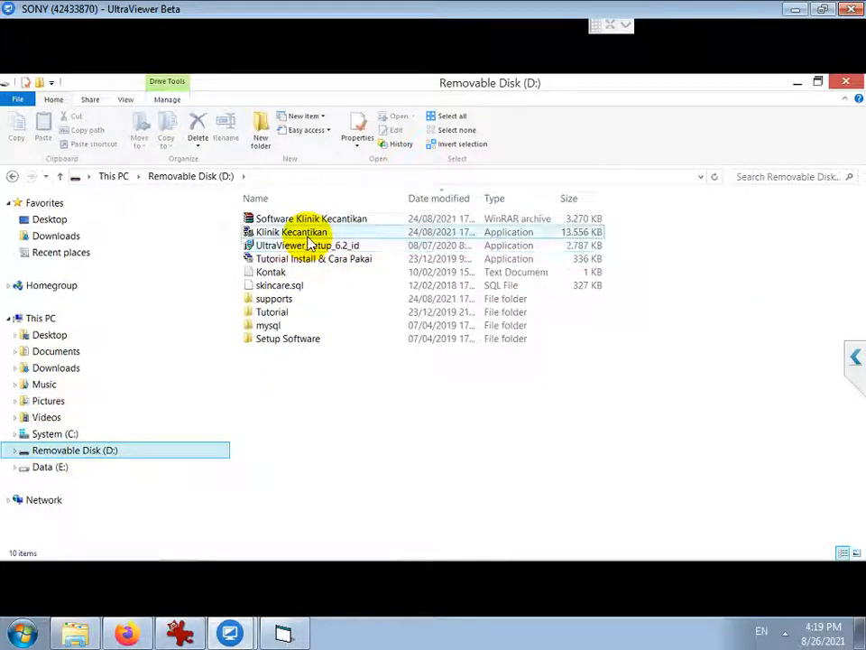
# Shrink the D: drive window, dismiss the finished skincare.sql restore dialog, and close MySQL Administrator
pyautogui.moveTo(229, 632)
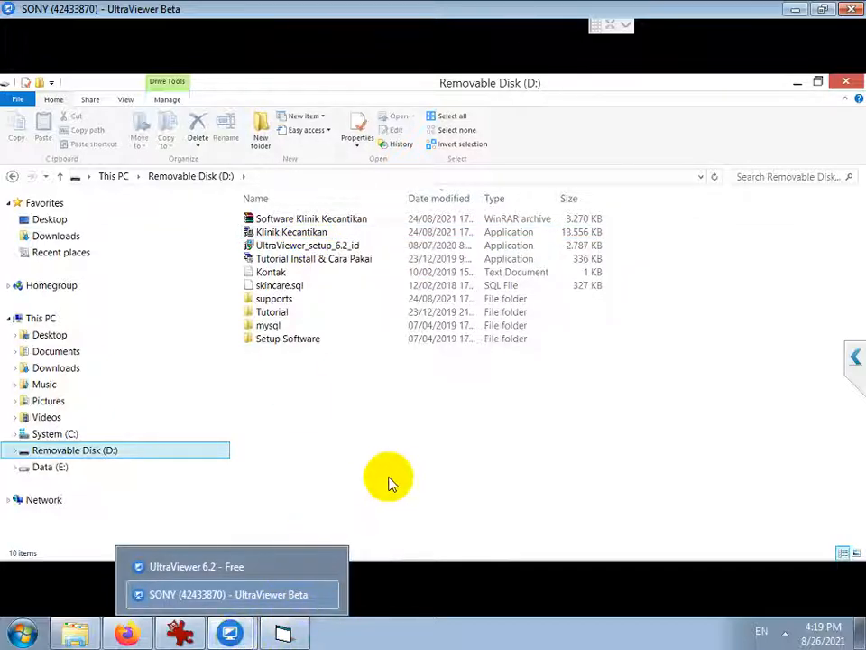
pyautogui.click(817, 83)
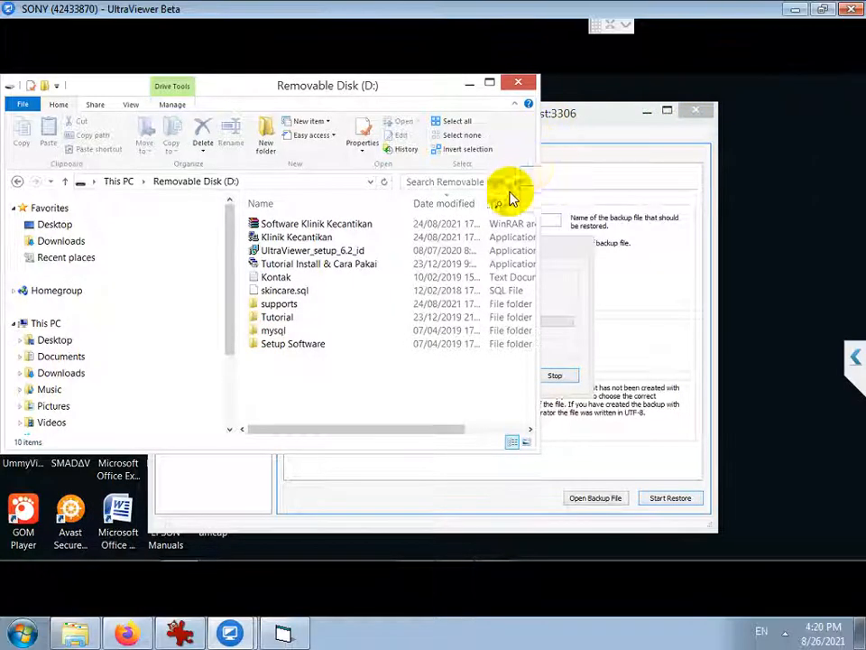
pyautogui.click(569, 286)
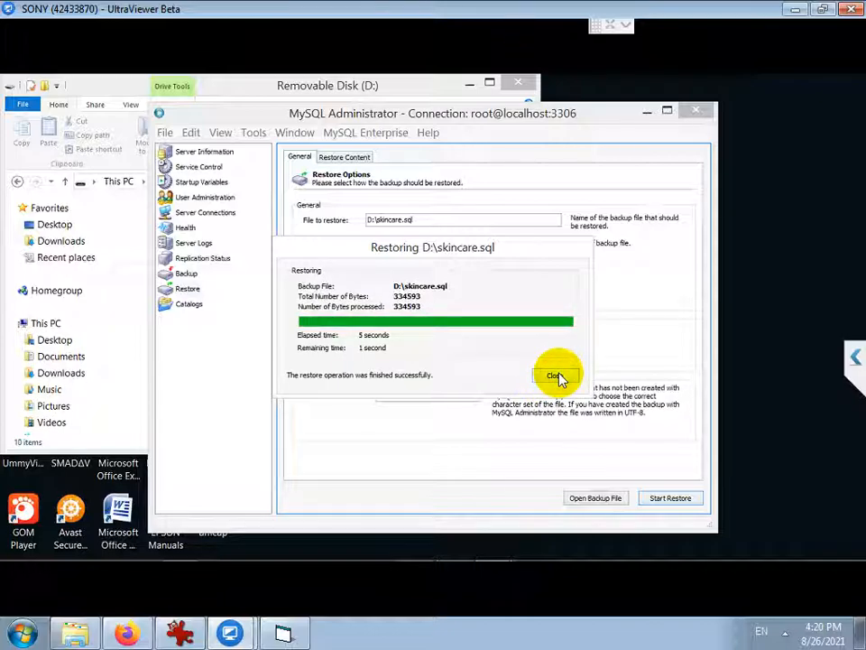
pyautogui.click(554, 375)
pyautogui.click(710, 112)
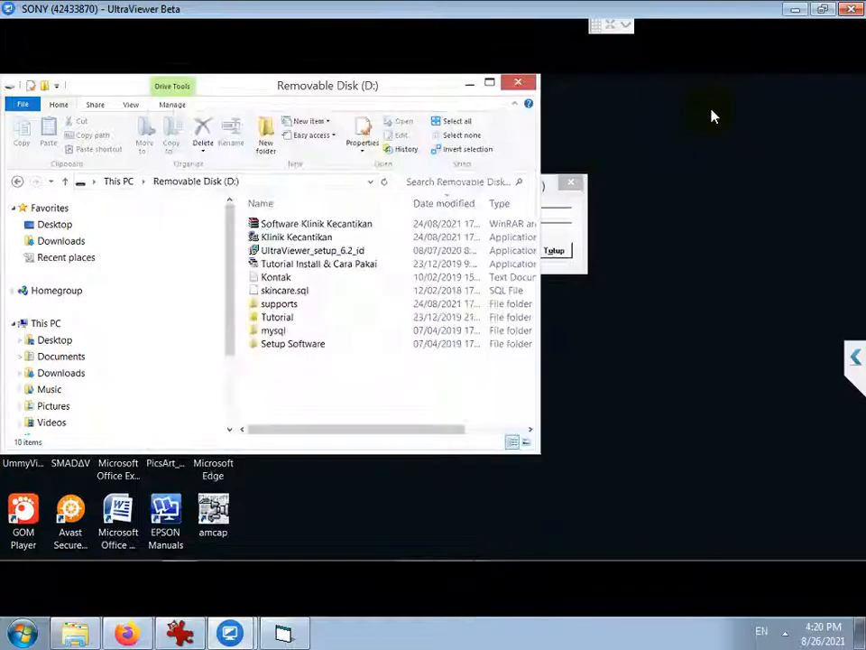
# Try logging in to Skin Care ABC with the account password, then dismiss the connection error
pyautogui.click(570, 227)
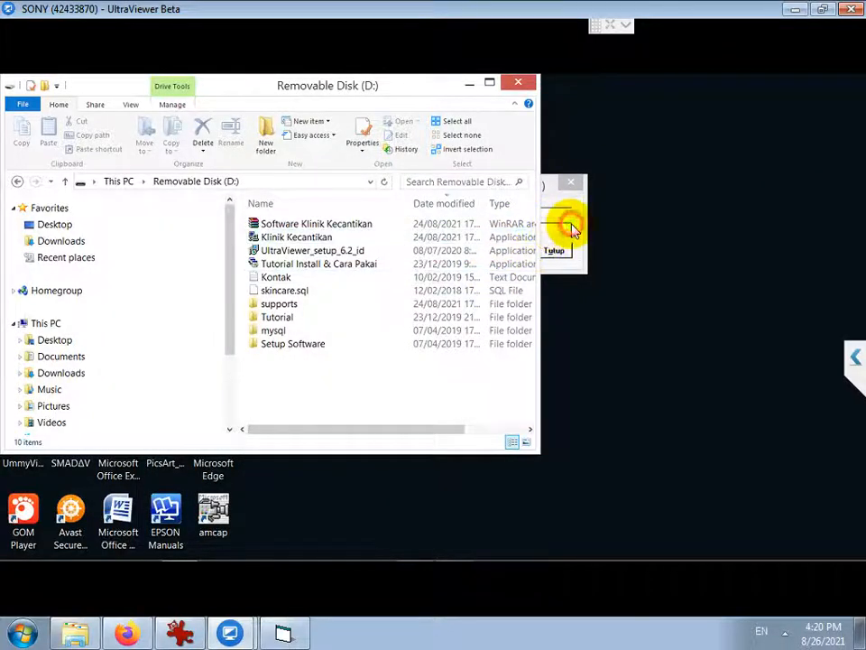
pyautogui.click(557, 212)
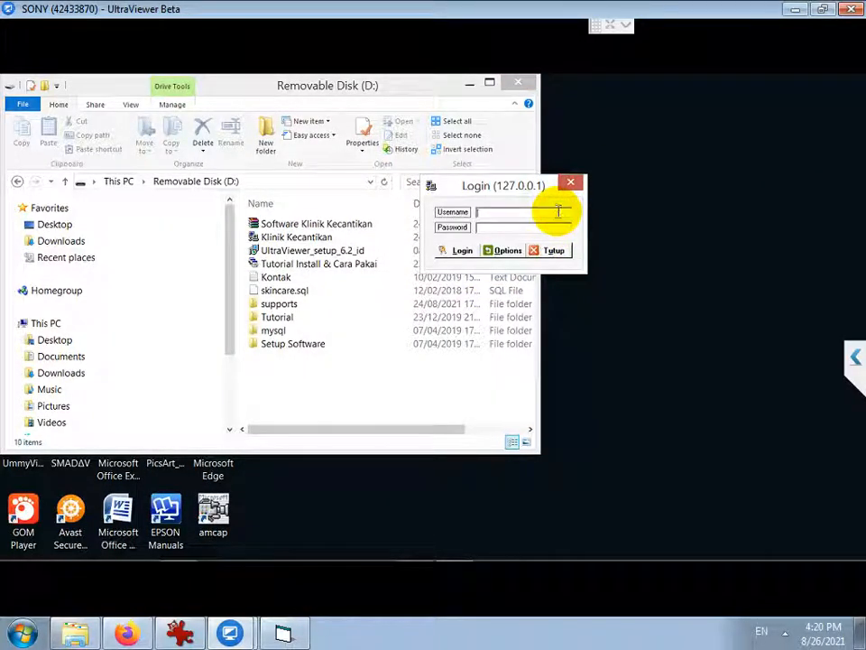
pyautogui.press('Tab')
pyautogui.write('ad')
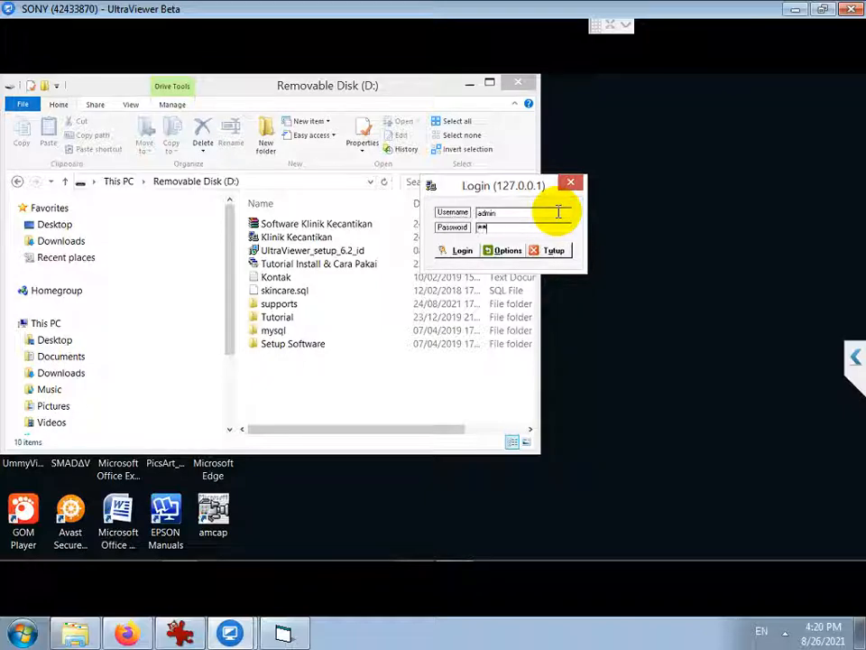
pyautogui.write('min')
pyautogui.click(458, 256)
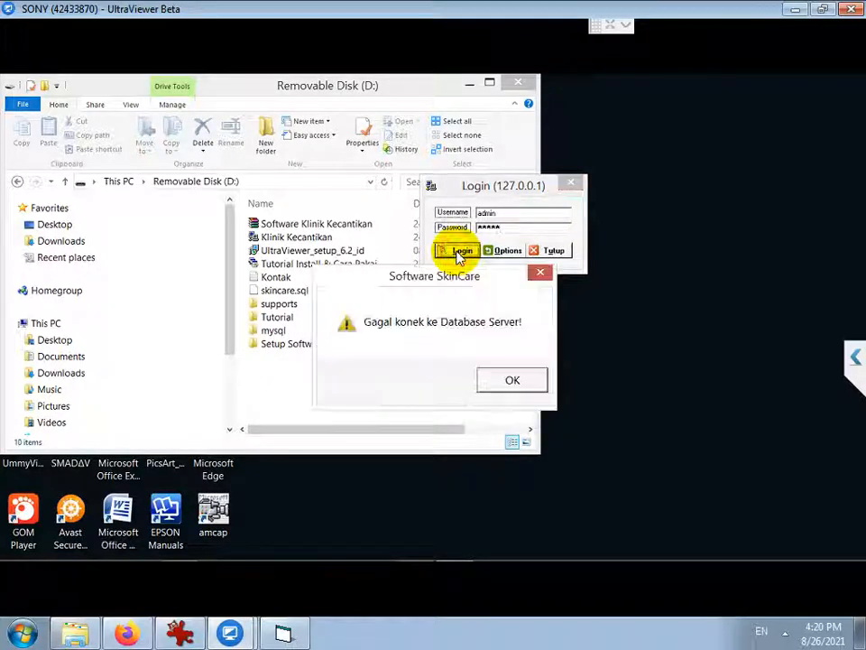
pyautogui.click(500, 390)
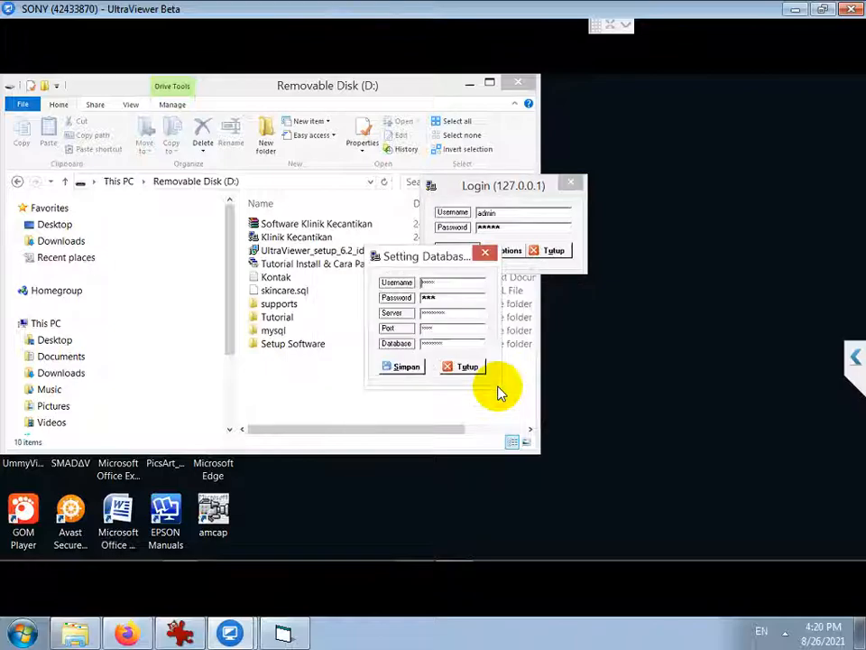
# Save database settings: user root, its password, a 127.0.0. local server, database skincare
pyautogui.doubleClick(453, 285)
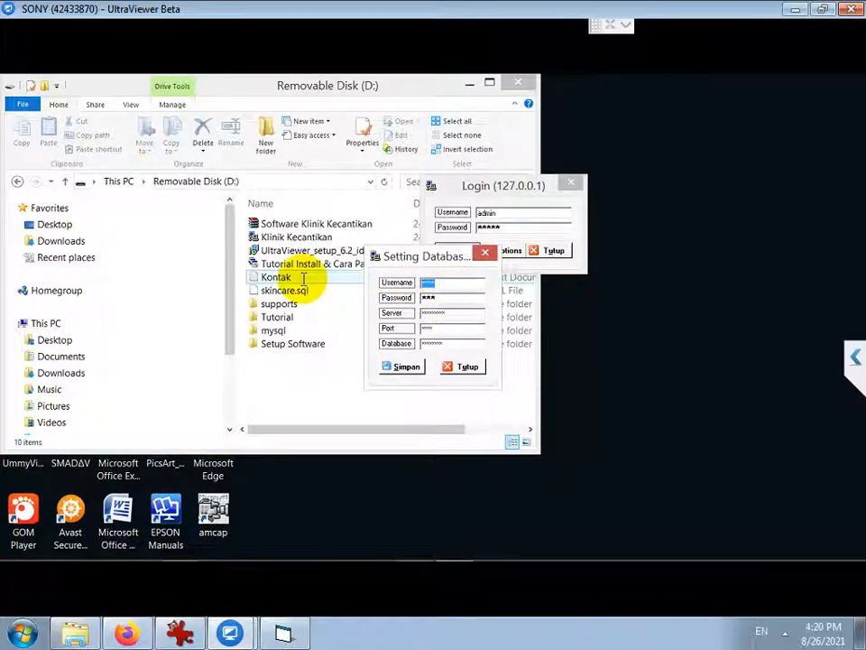
pyautogui.write('root')
pyautogui.press('Tab')
pyautogui.write('root')
pyautogui.press('Tab')
pyautogui.write('127.0.0.')
pyautogui.press('Tab')
pyautogui.press('Tab')
pyautogui.write('skin')
pyautogui.press('Return')
pyautogui.press('Return')
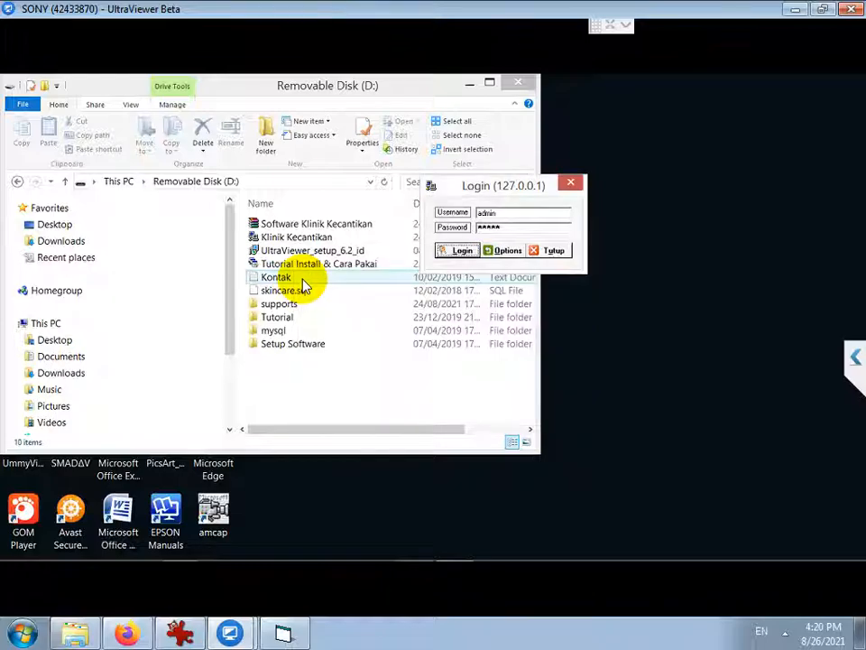
pyautogui.press('Return')
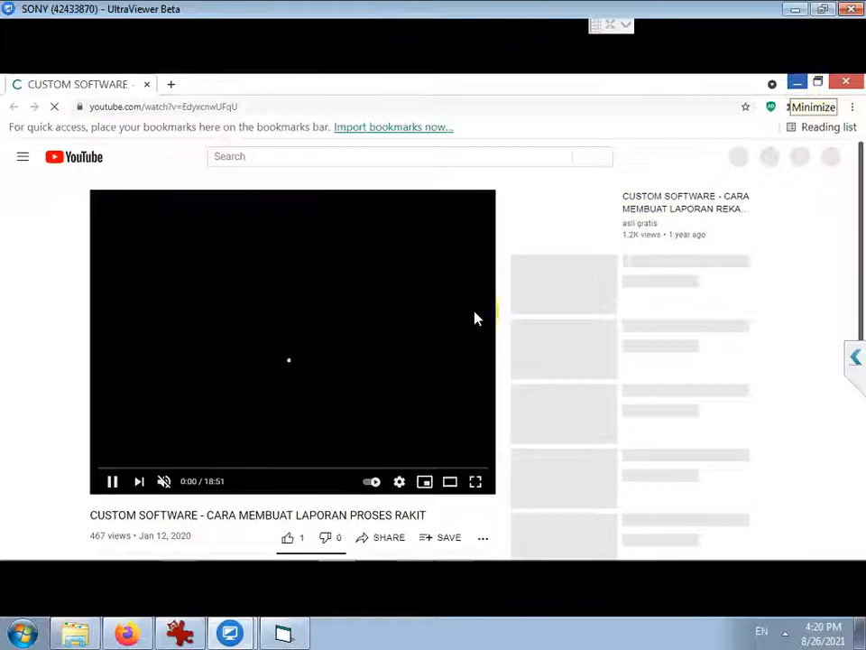
# Minimize the YouTube Chrome window to reveal the logged-in Skin Care ABC window
pyautogui.click(799, 85)
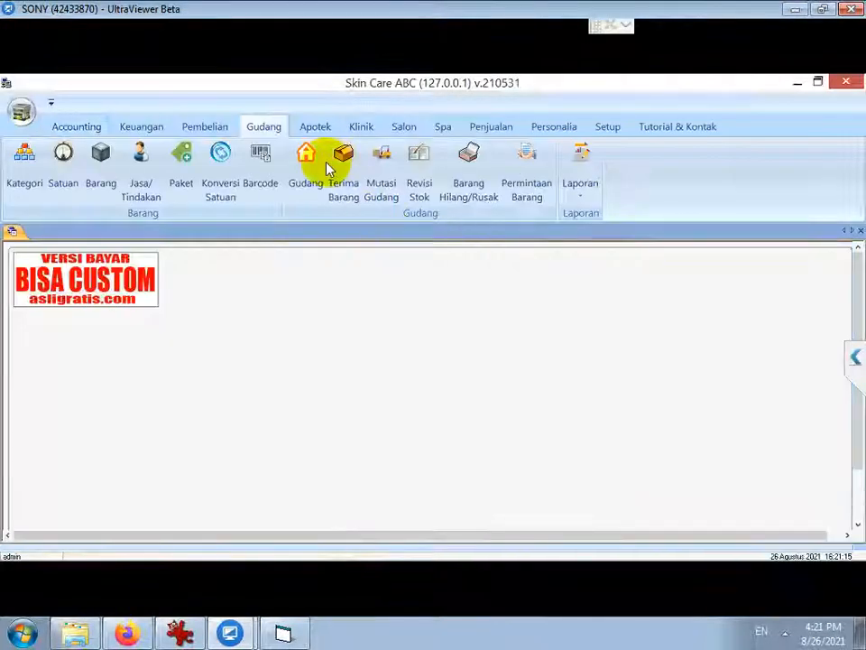
# Generate the Keuangan Laporan Kas cash report for the 26/08/2021 period
pyautogui.click(142, 125)
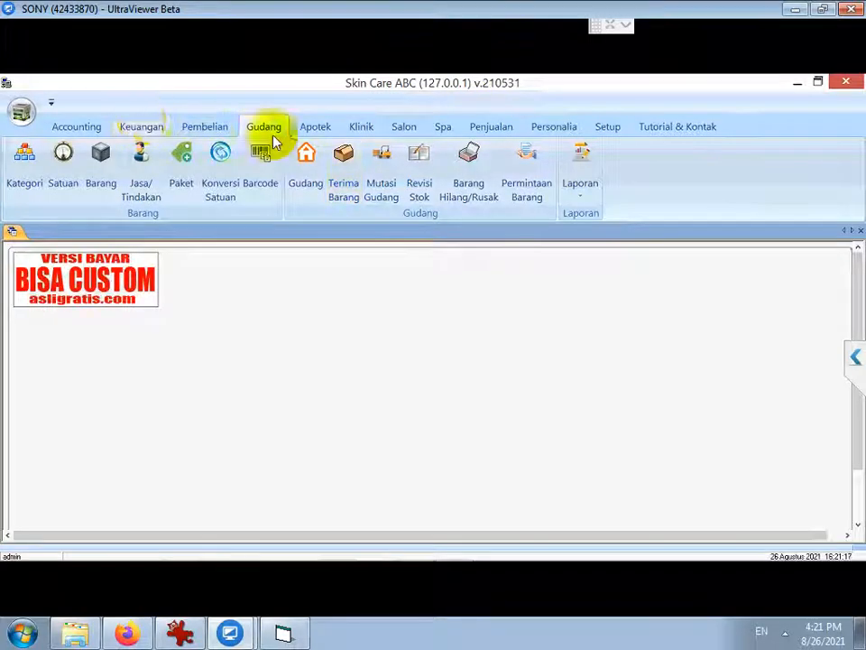
pyautogui.click(565, 200)
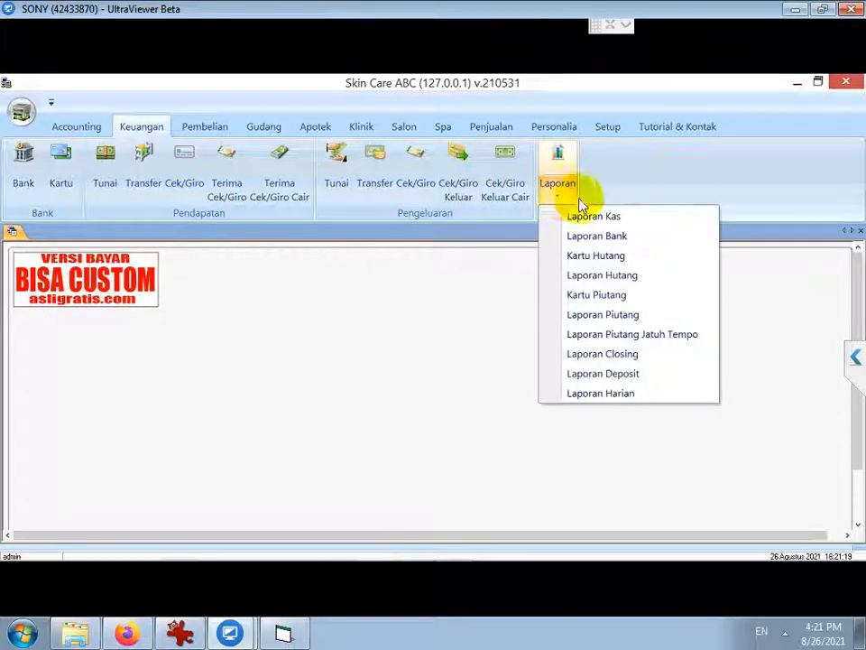
pyautogui.click(596, 224)
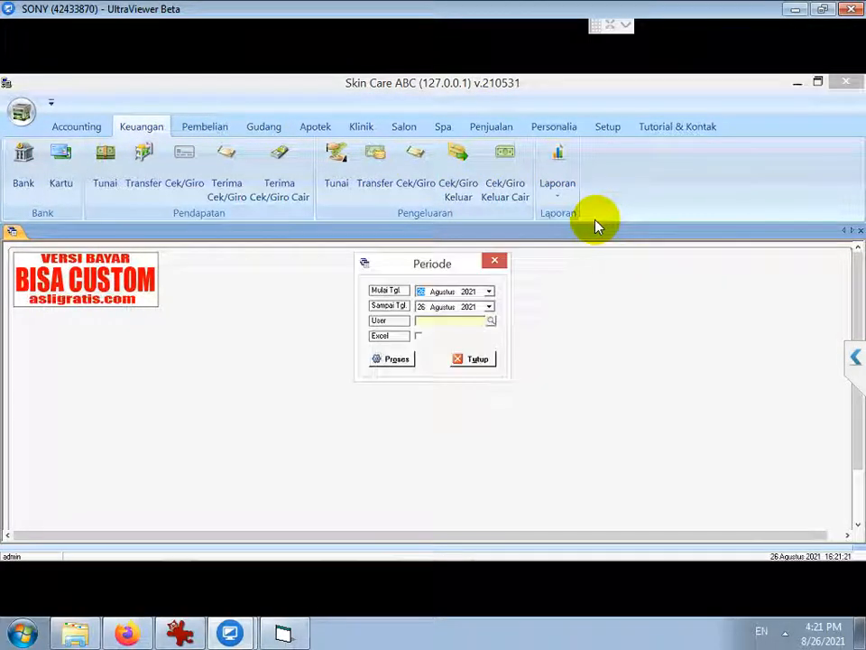
pyautogui.click(470, 290)
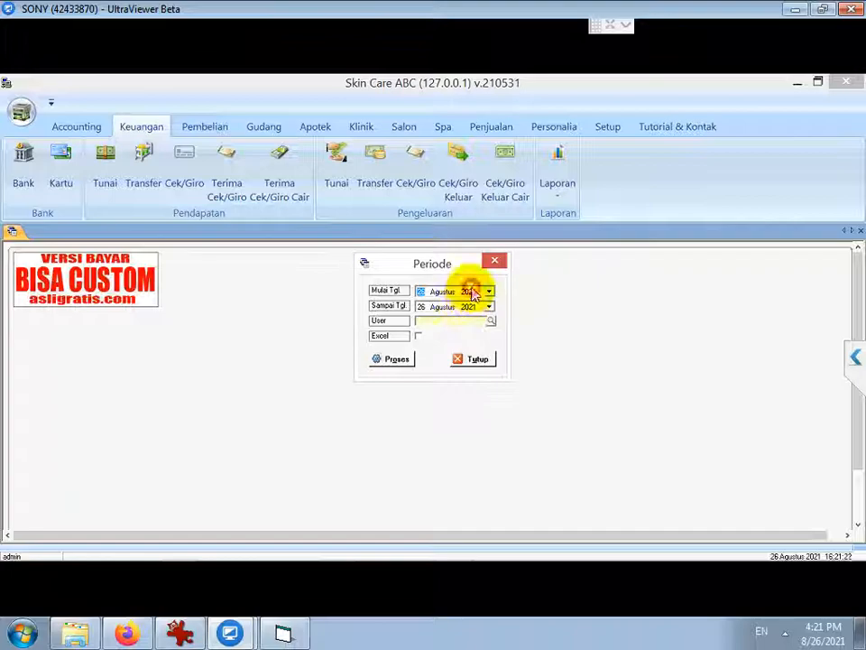
pyautogui.click(392, 360)
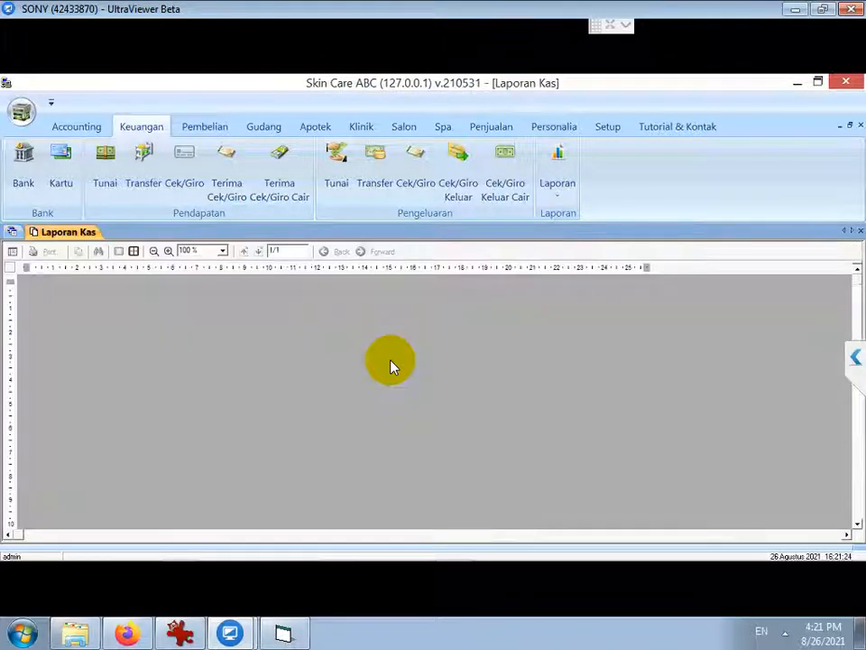